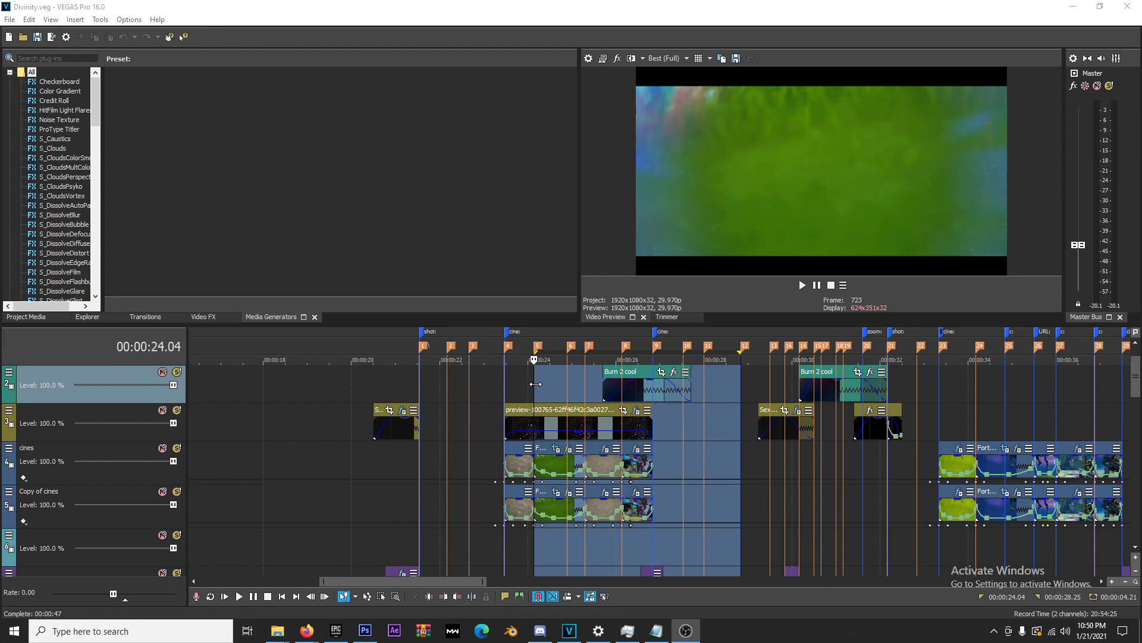
Step: Play the Fortnite transition from 00:00:24, then play from the Burn 2 cool clip's start
click(535, 384)
key(space)
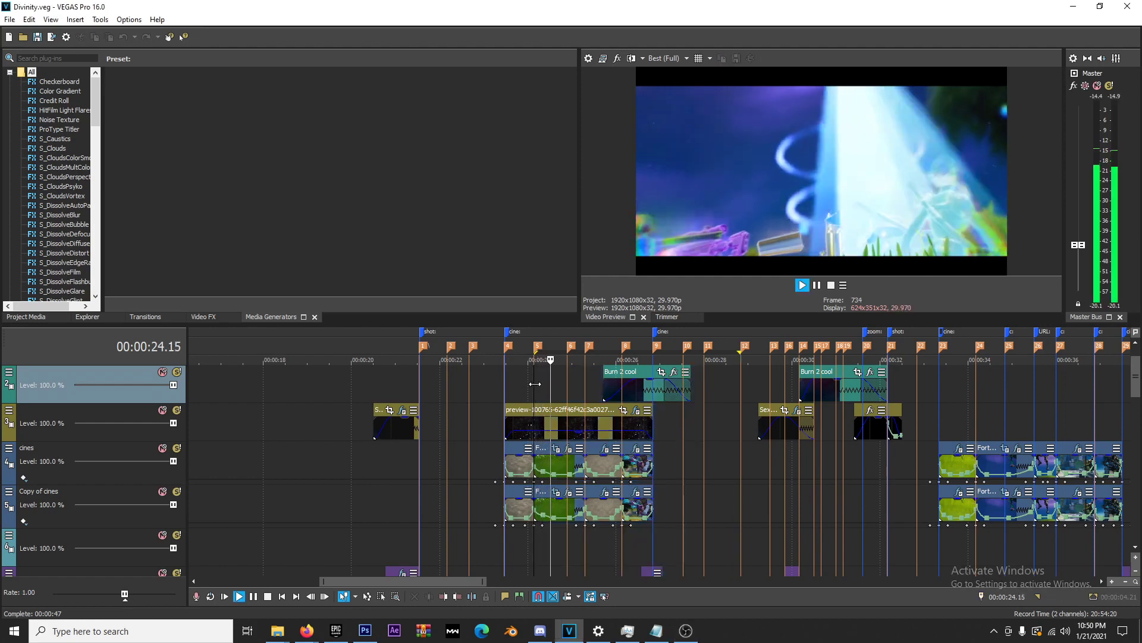
key(space)
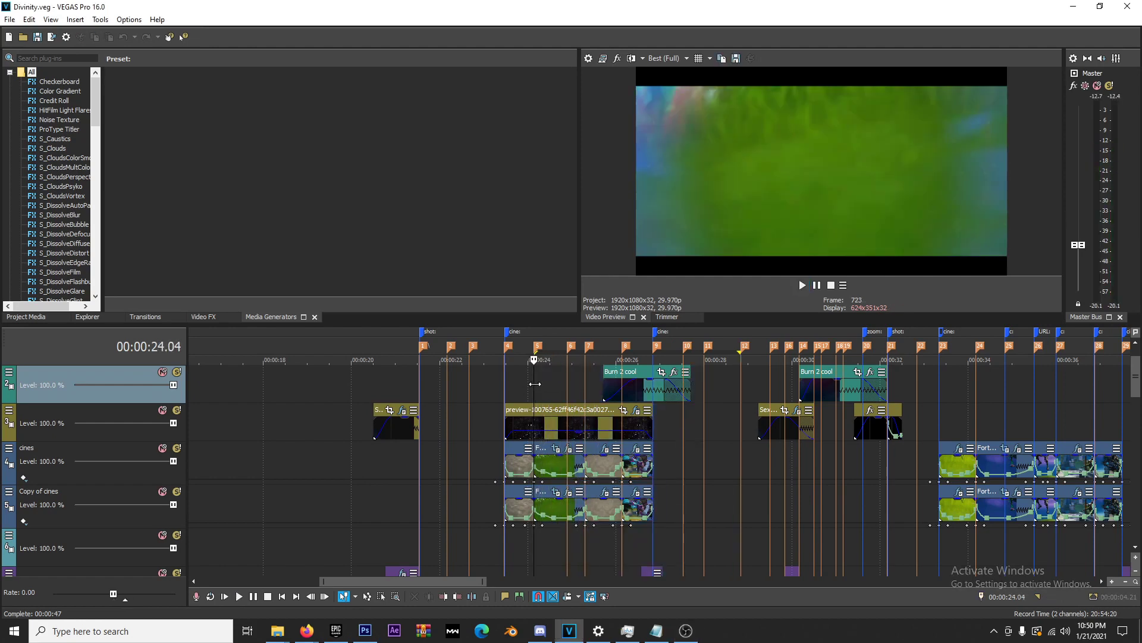
key(space)
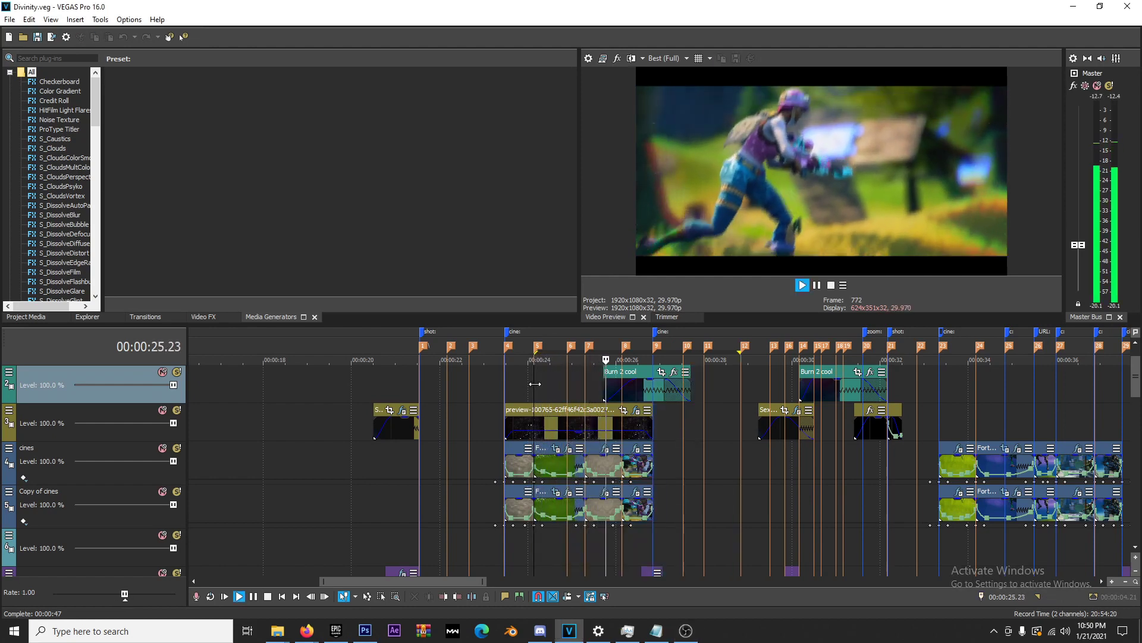
key(space)
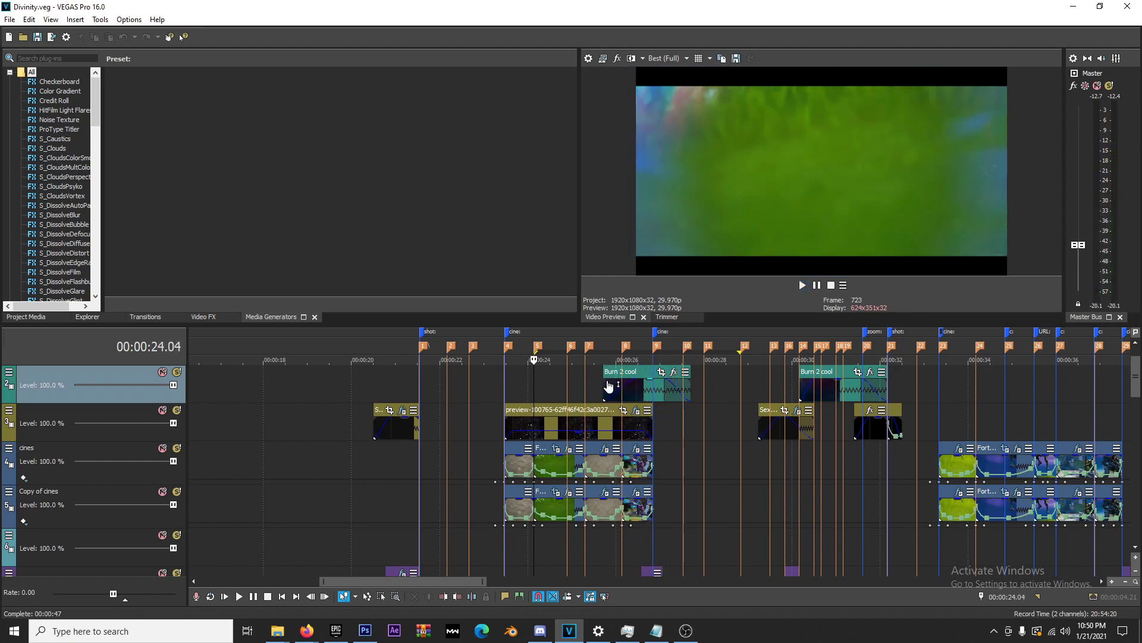
click(604, 385)
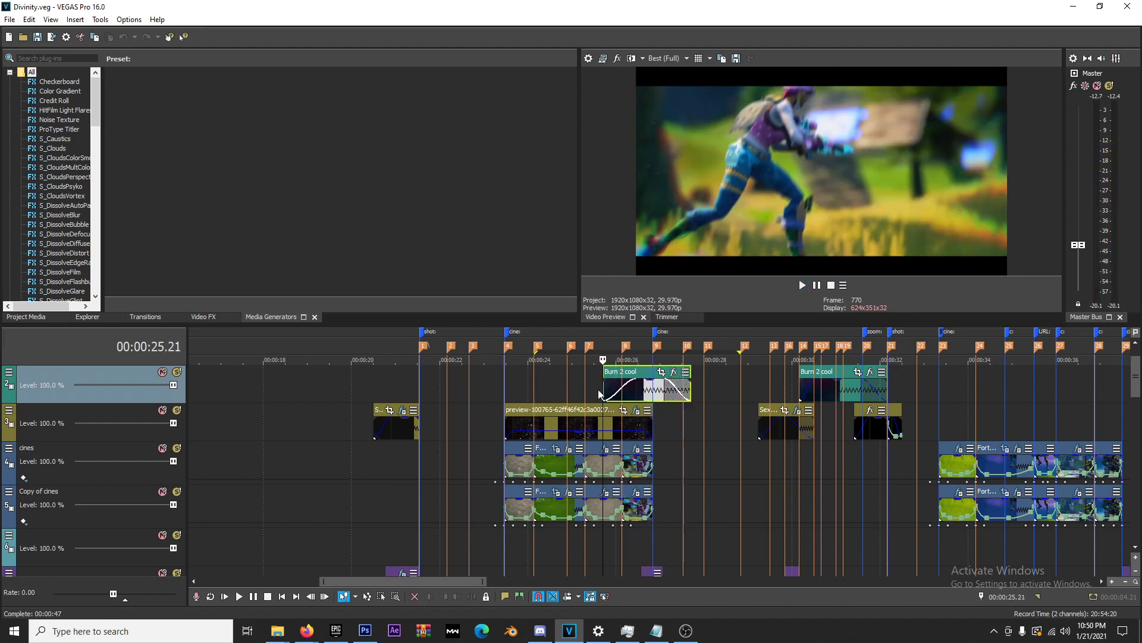
key(space)
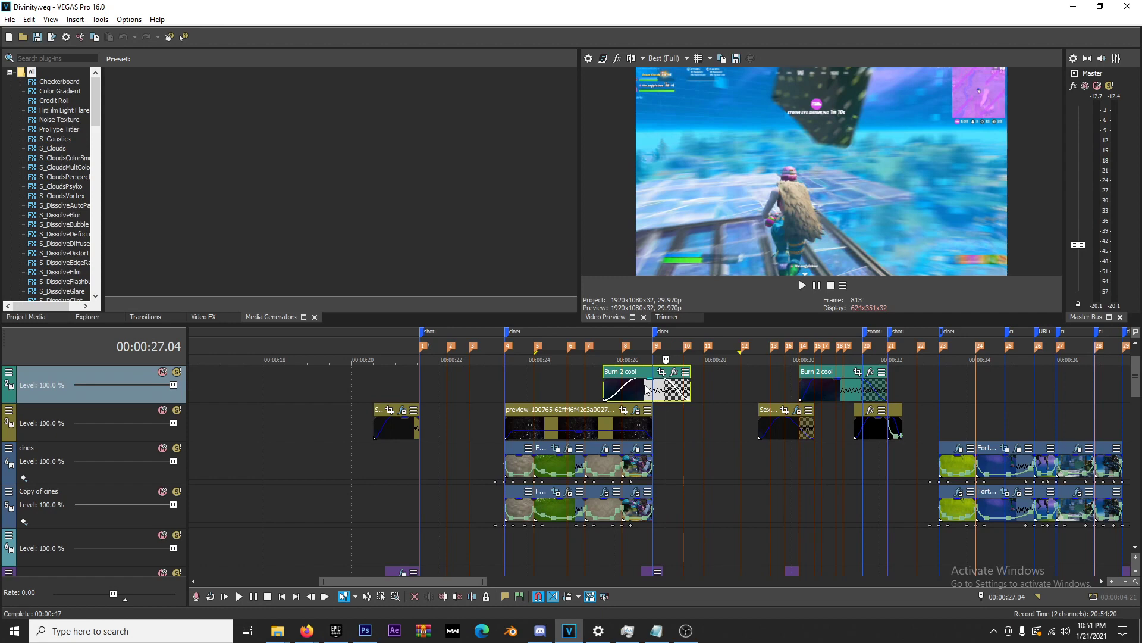
Step: Delete the Burn 2 cool clip near 00:00:26 from the timeline
click(603, 388)
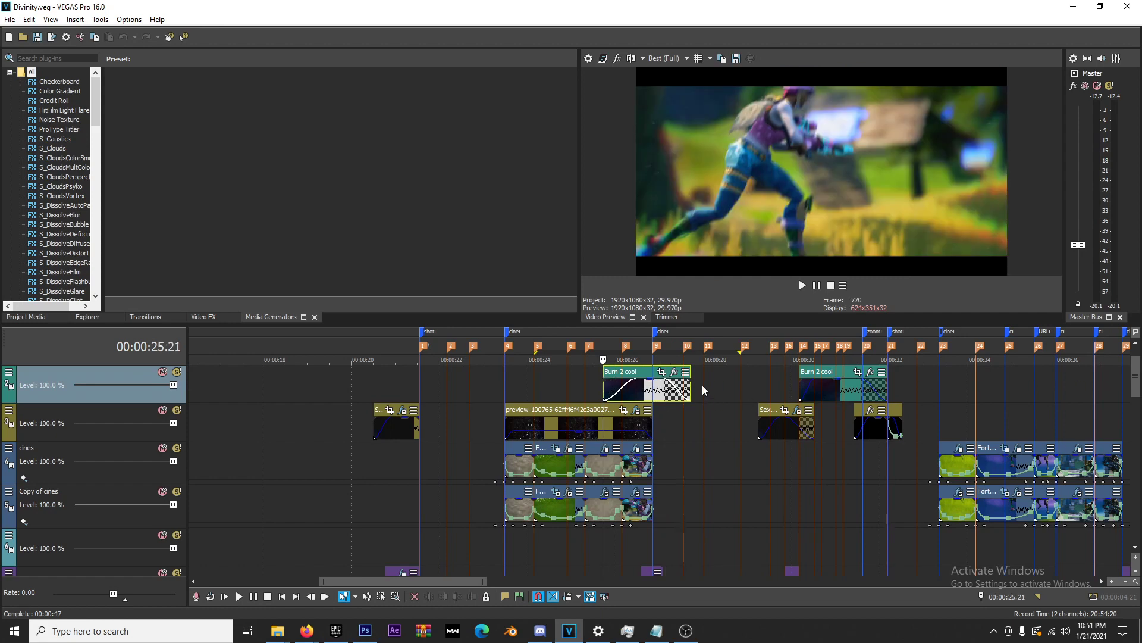
click(629, 393)
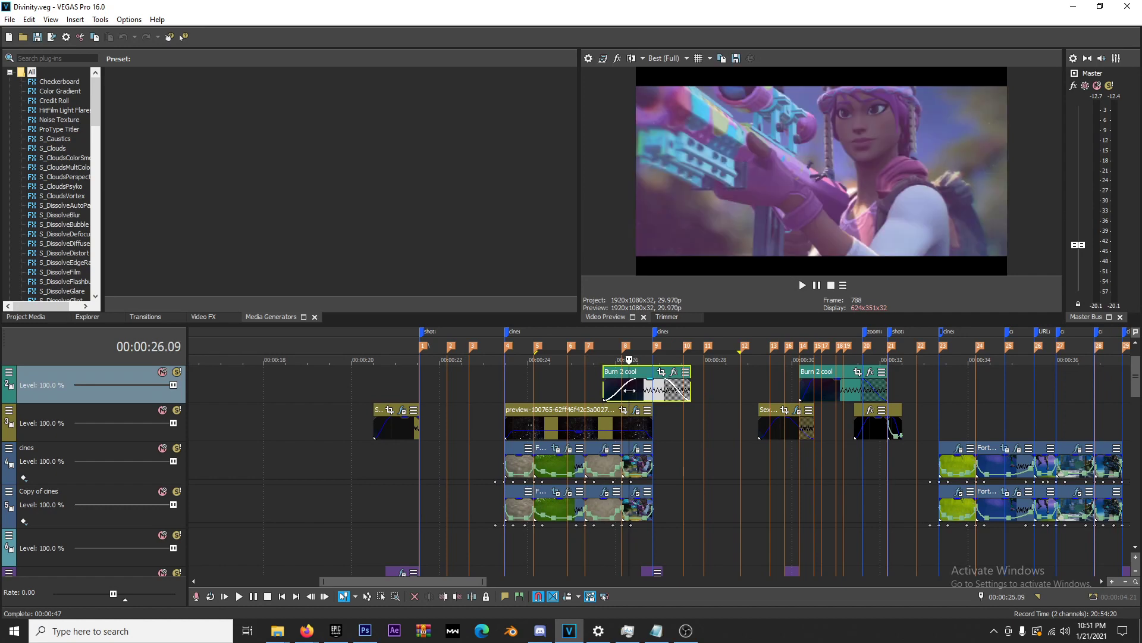
key(Delete)
Step: Insert an empty video track above the preview clip's track and park the playhead at 00:00:26.04
right_click(666, 416)
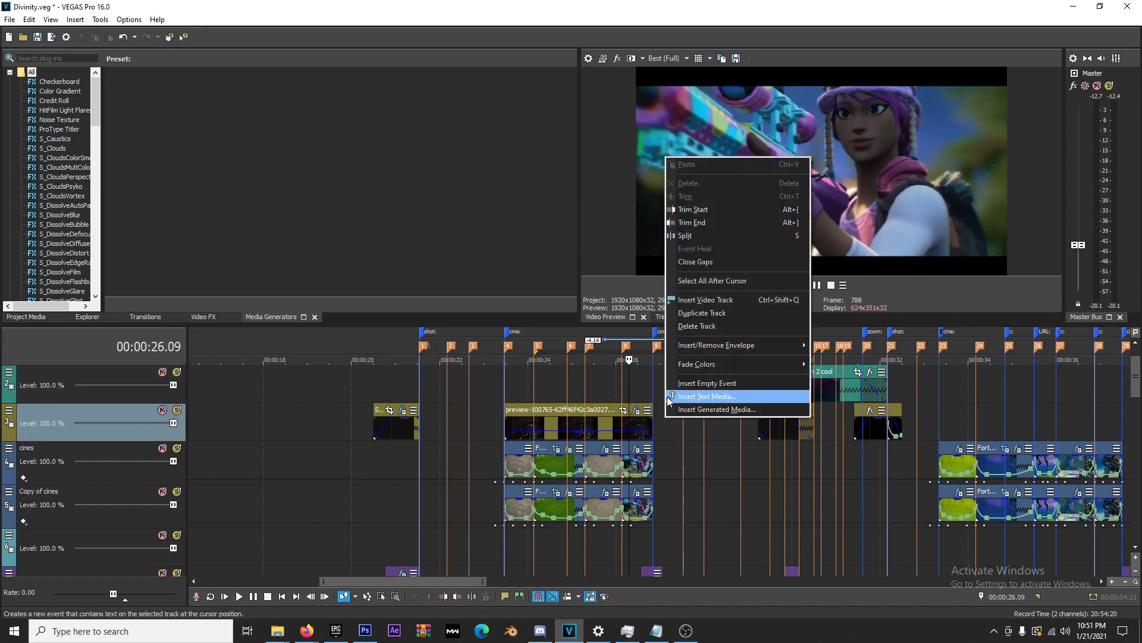
click(683, 299)
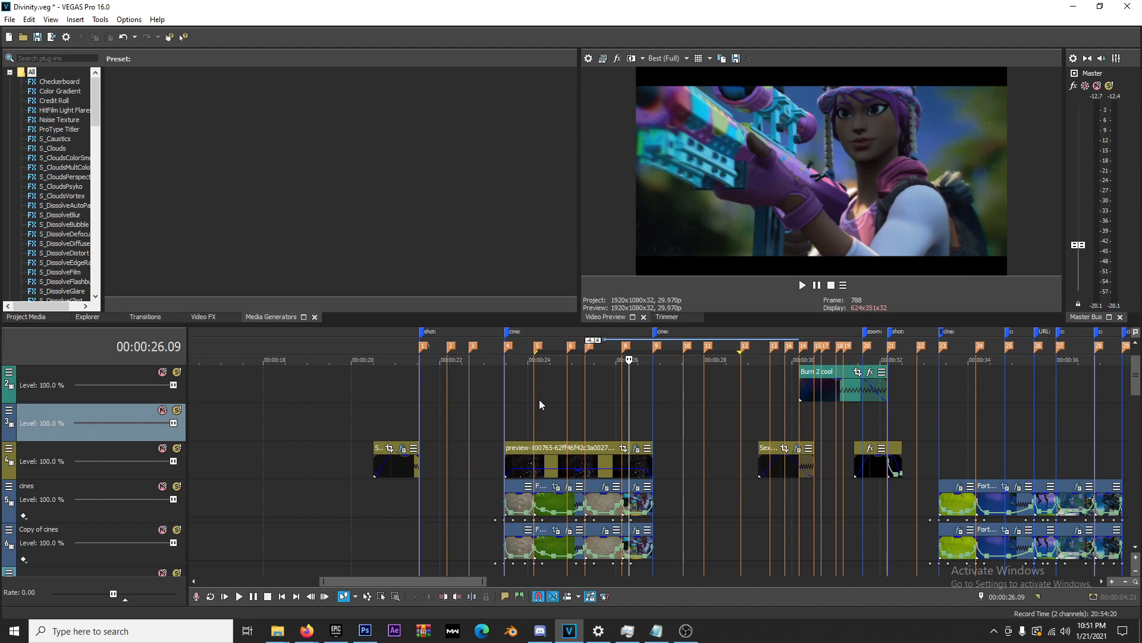
click(621, 417)
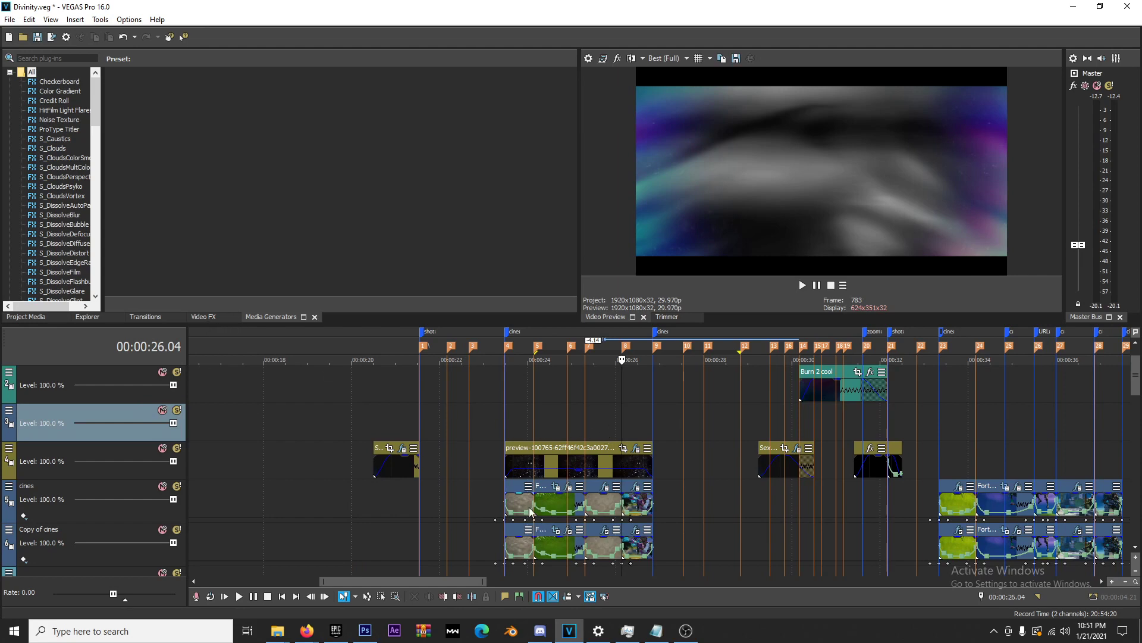
Step: Move the other Burn 2 cool clip to the new track at 47% opacity, delete it, then open File Explorer
mouse_move(830, 383)
mouse_down()
mouse_move(611, 423)
mouse_move(626, 421)
mouse_up()
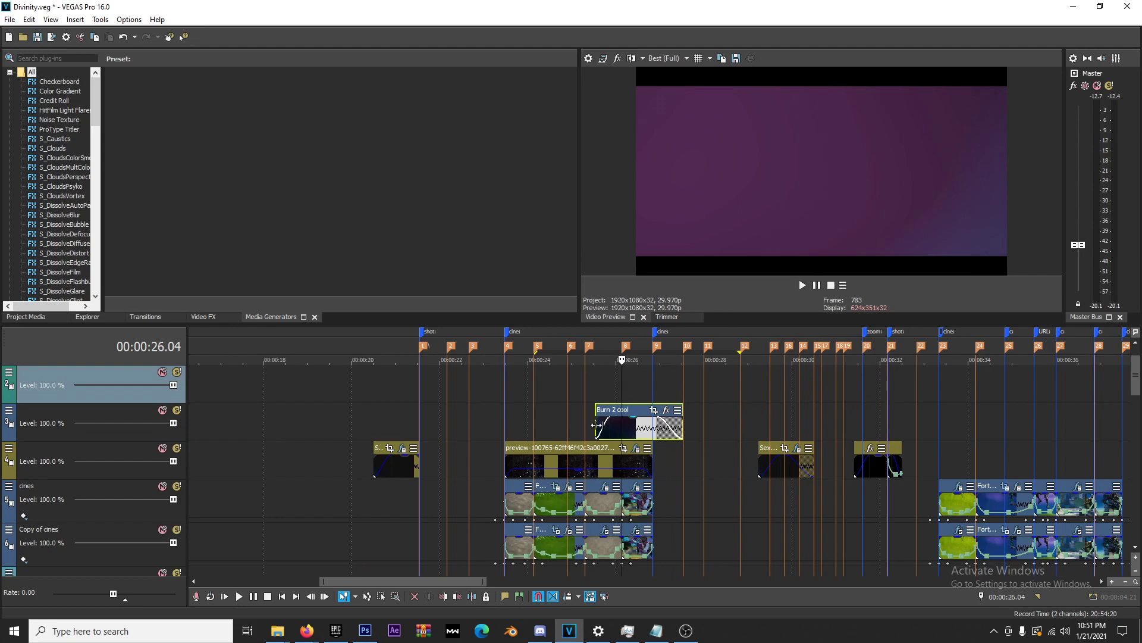
mouse_move(633, 419)
mouse_down()
mouse_move(635, 434)
mouse_move(637, 415)
mouse_up()
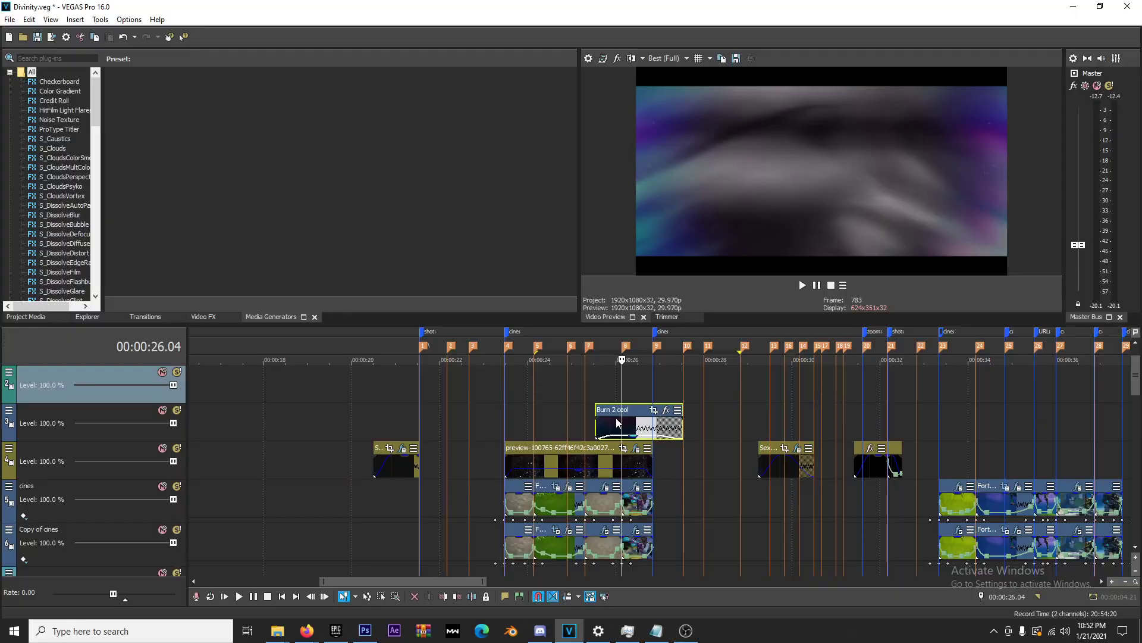
key(Delete)
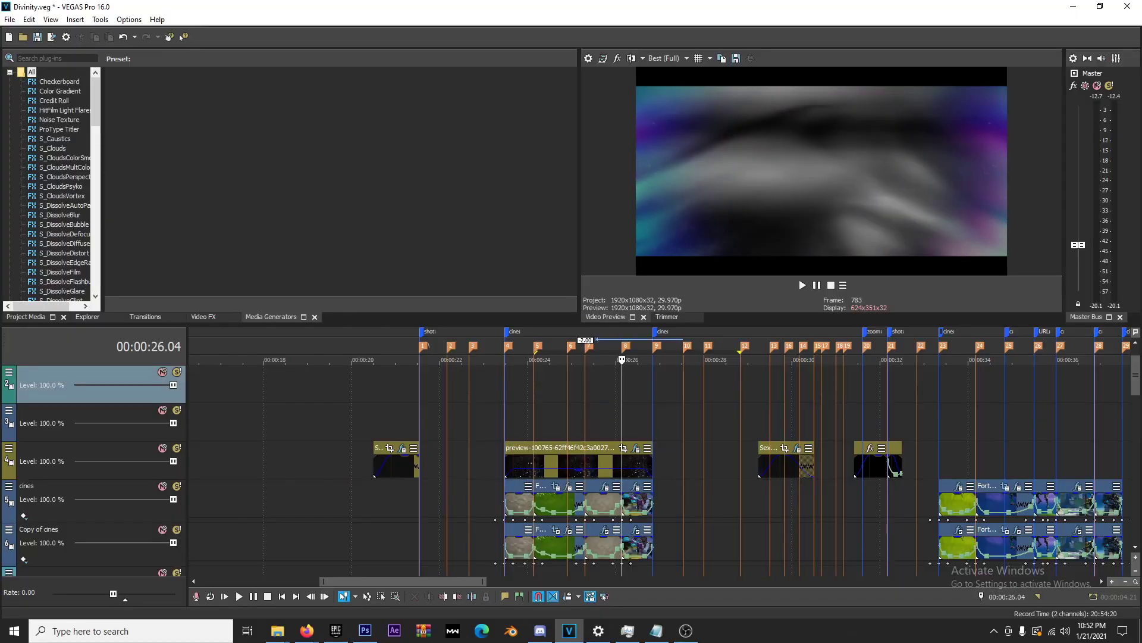
key(super+e)
drag(297, 63, 443, 84)
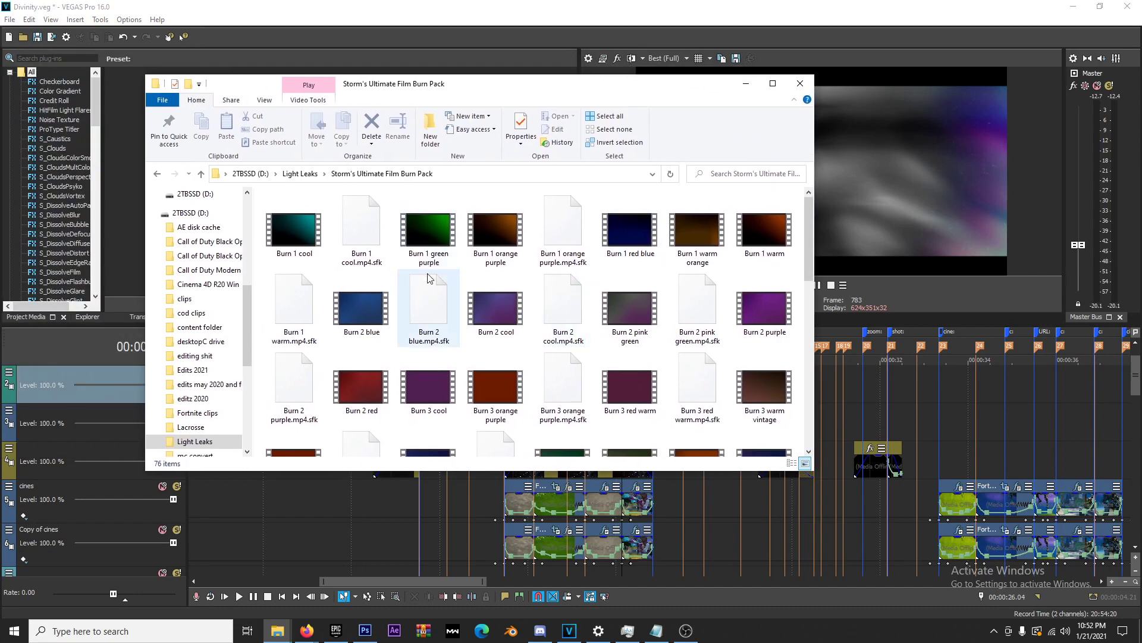
Step: Browse the Storm's Ultimate Film Burn Pack files, selecting all and then clearing the selection
scroll(487, 313, down, 2)
scroll(486, 316, down, 2)
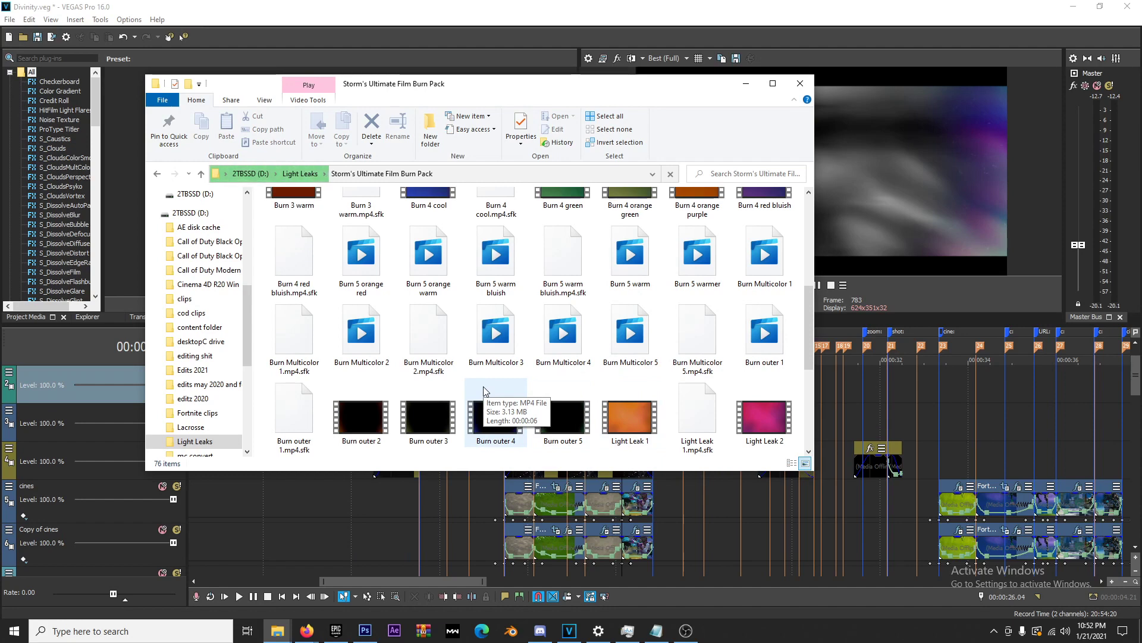
scroll(484, 391, down, 3)
click(383, 397)
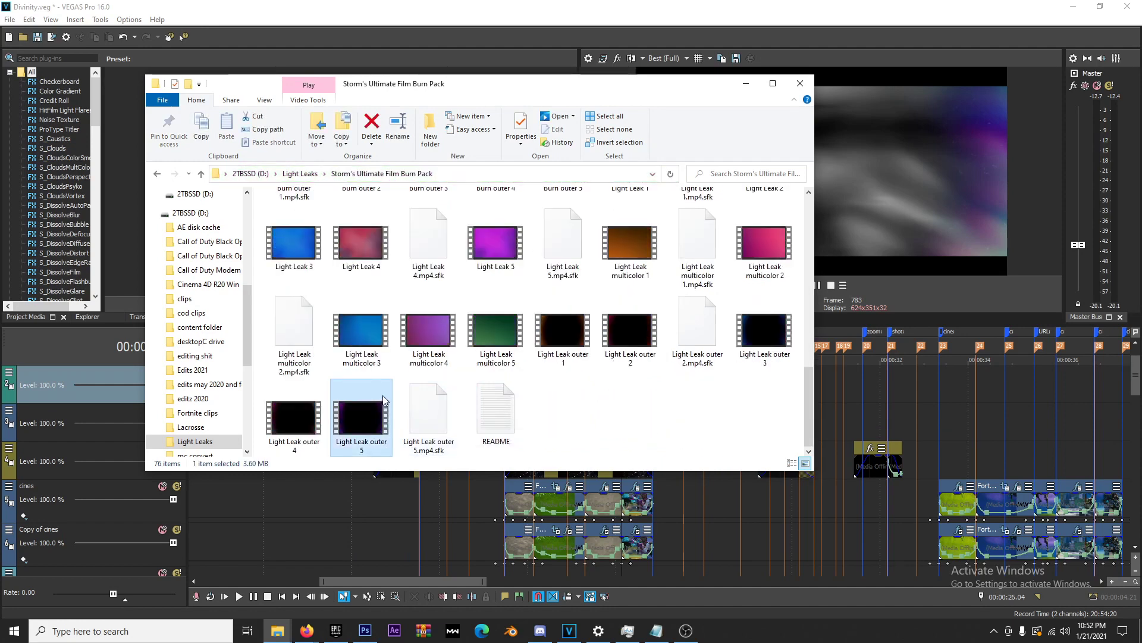
scroll(383, 395, up, 7)
key(ctrl+a)
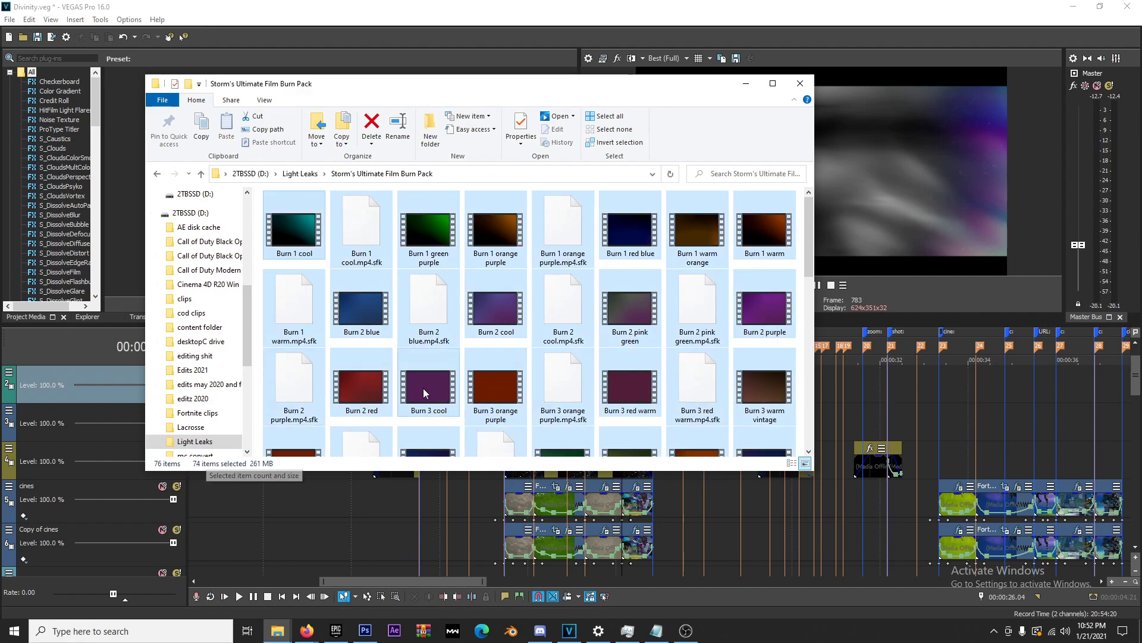
scroll(470, 424, down, 7)
click(616, 398)
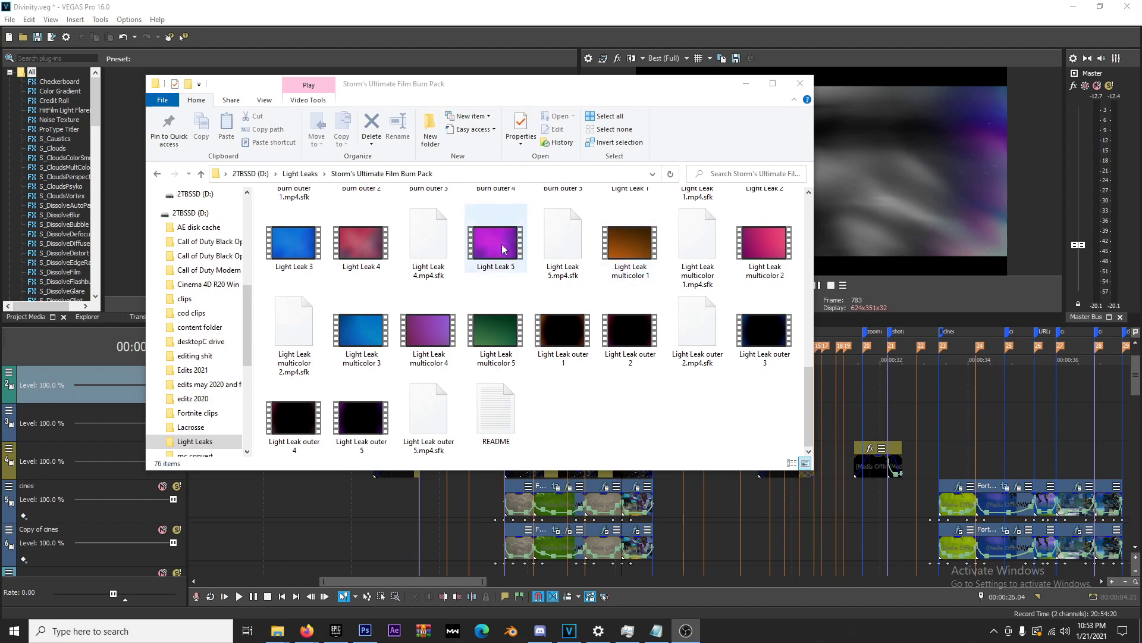
Step: Move the Explorer window up and left to uncover the VEGAS timeline
drag(568, 84, 470, 111)
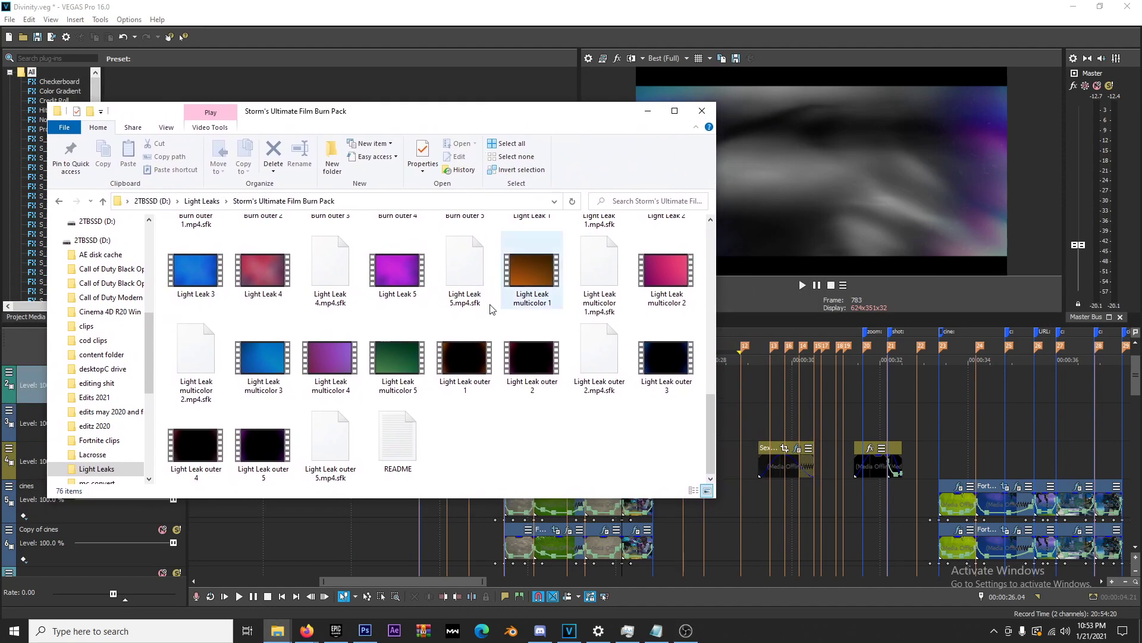
scroll(392, 380, up, 10)
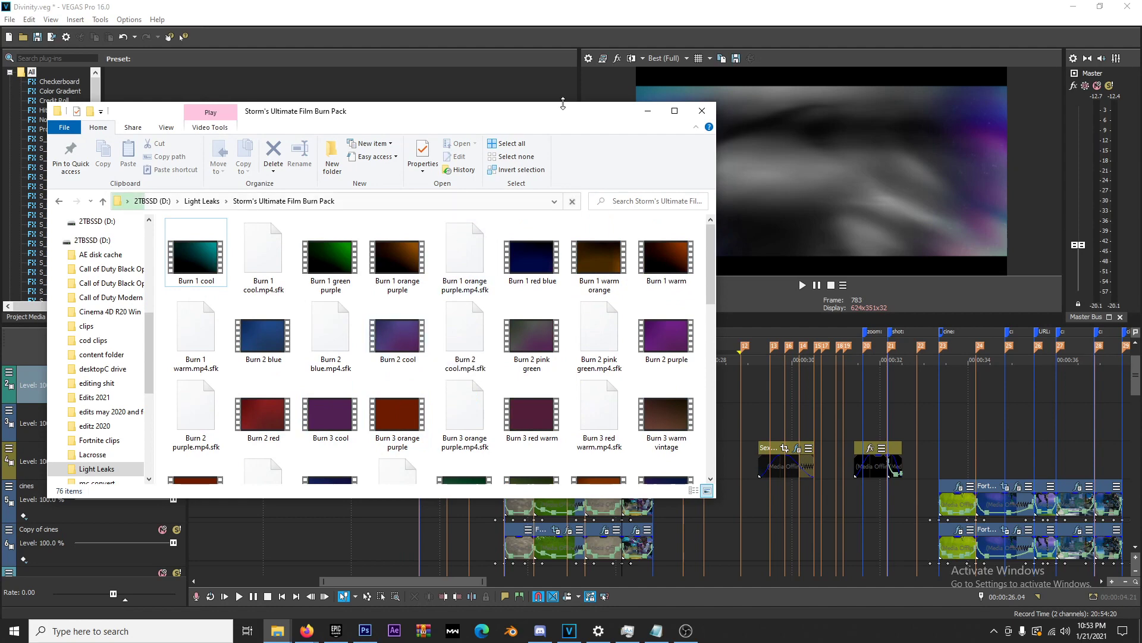
drag(565, 117, 346, 94)
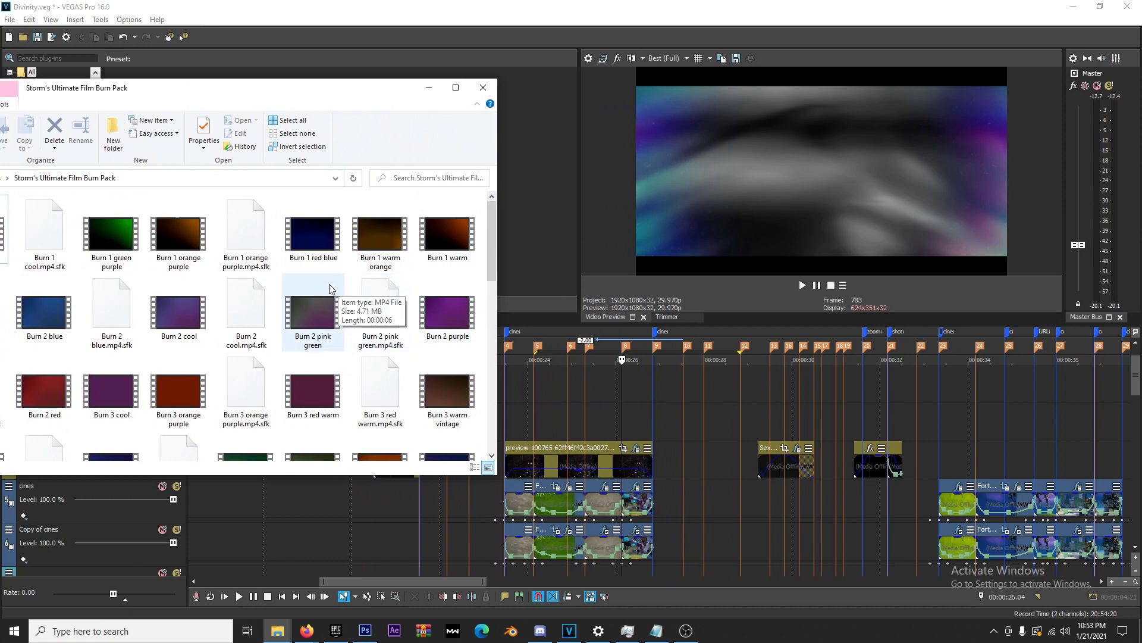
Step: Preview Burn 1 warm, Burn 2 blue and Burn 2 cool in Movies & TV, closing the player each time
double_click(437, 238)
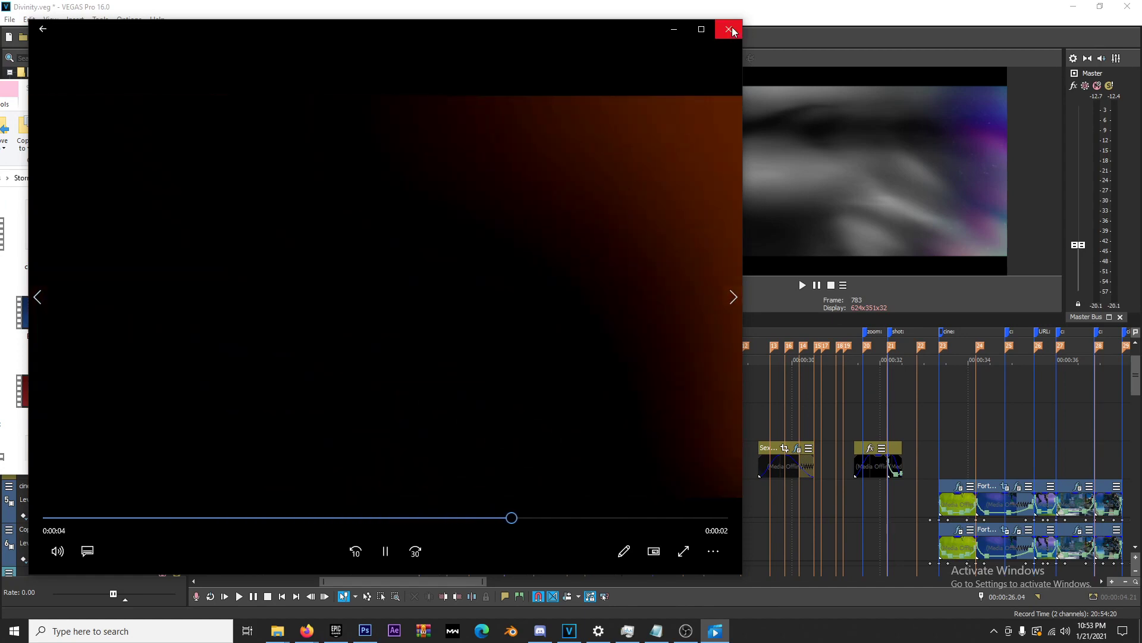
click(729, 29)
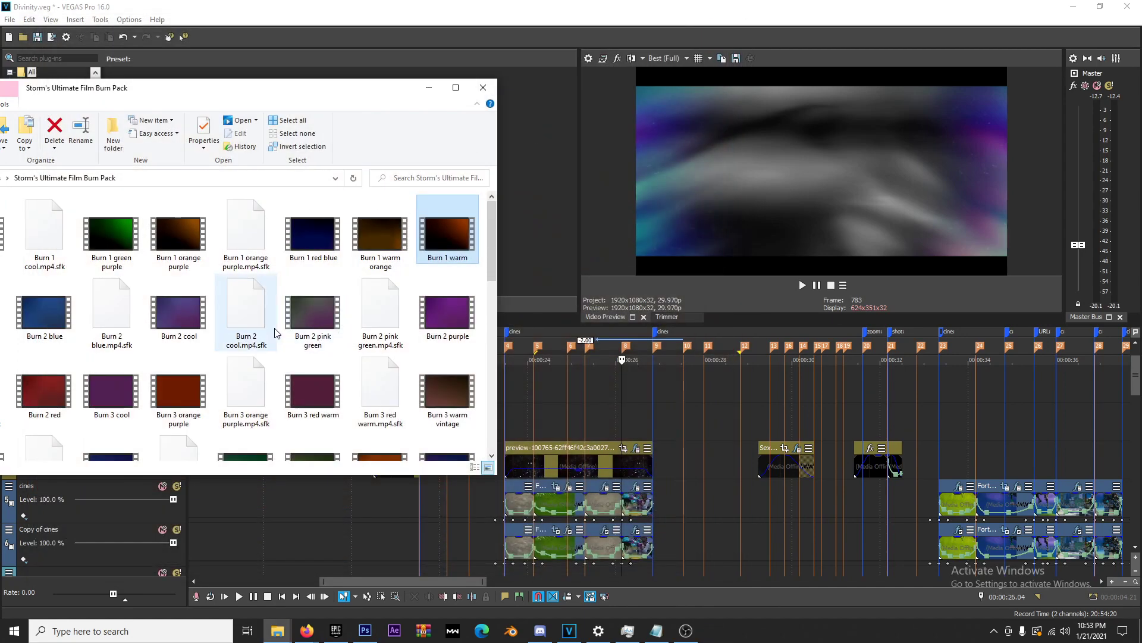
double_click(164, 326)
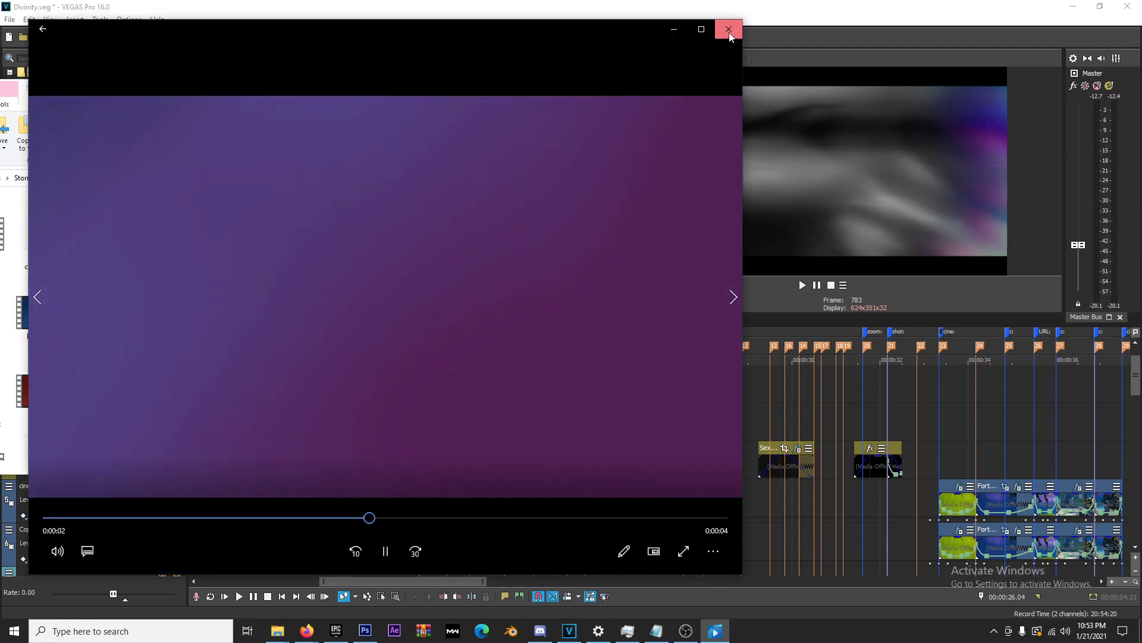
click(730, 30)
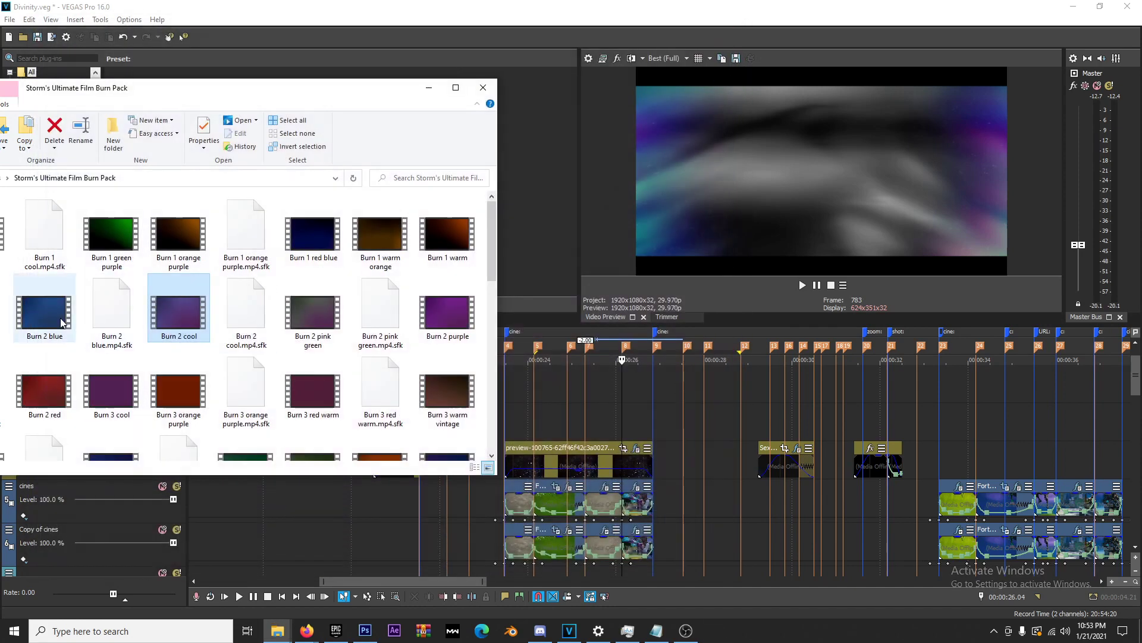
double_click(41, 312)
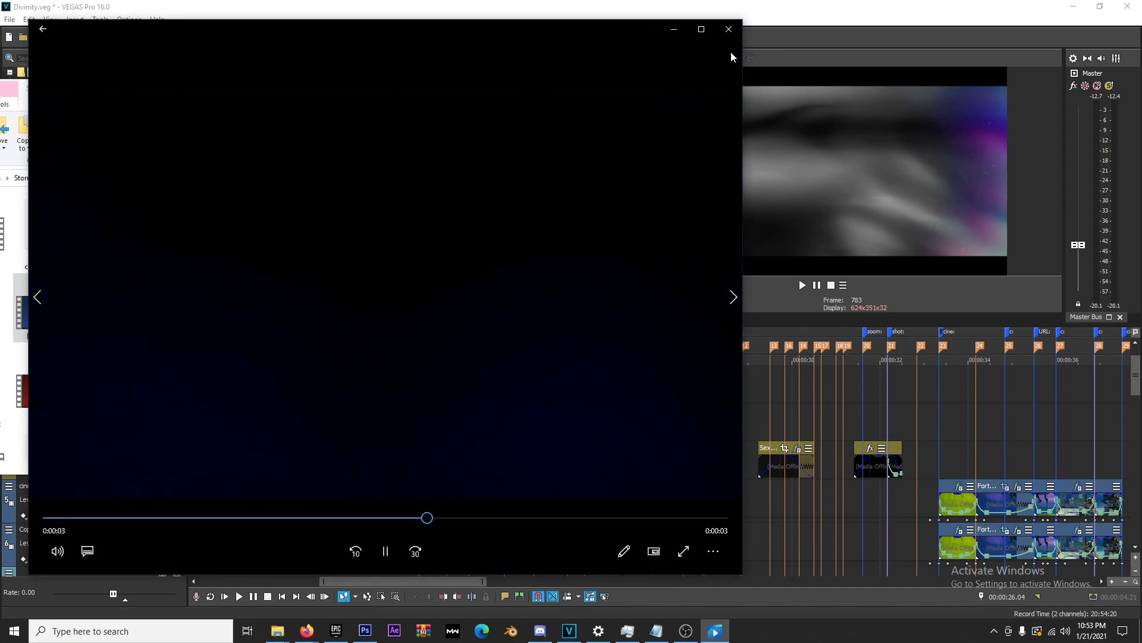
click(728, 30)
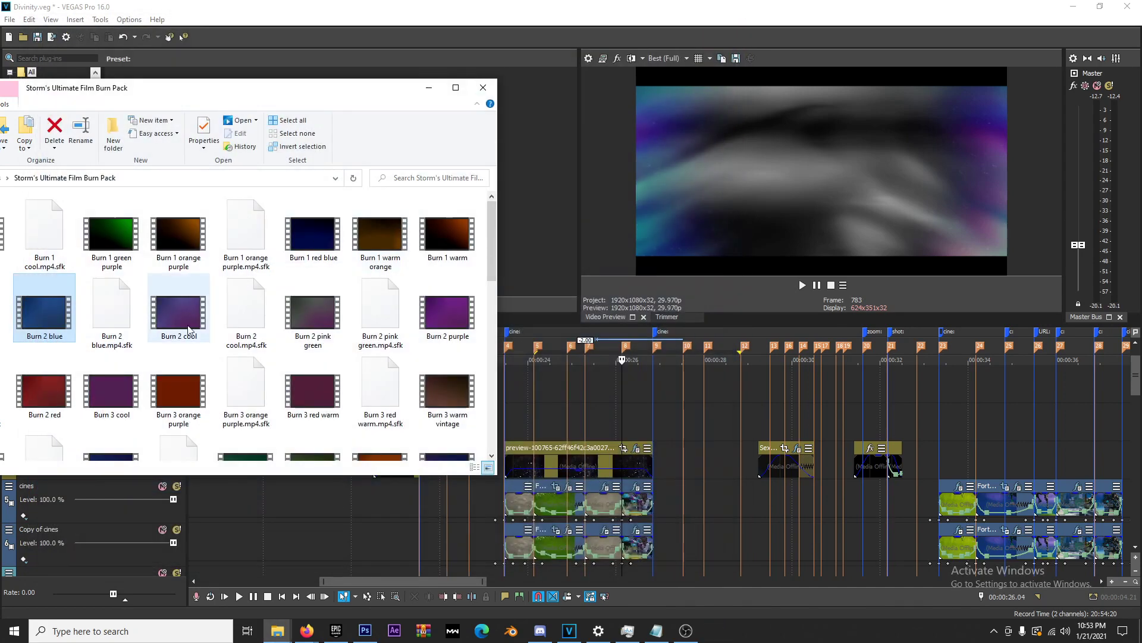
double_click(191, 329)
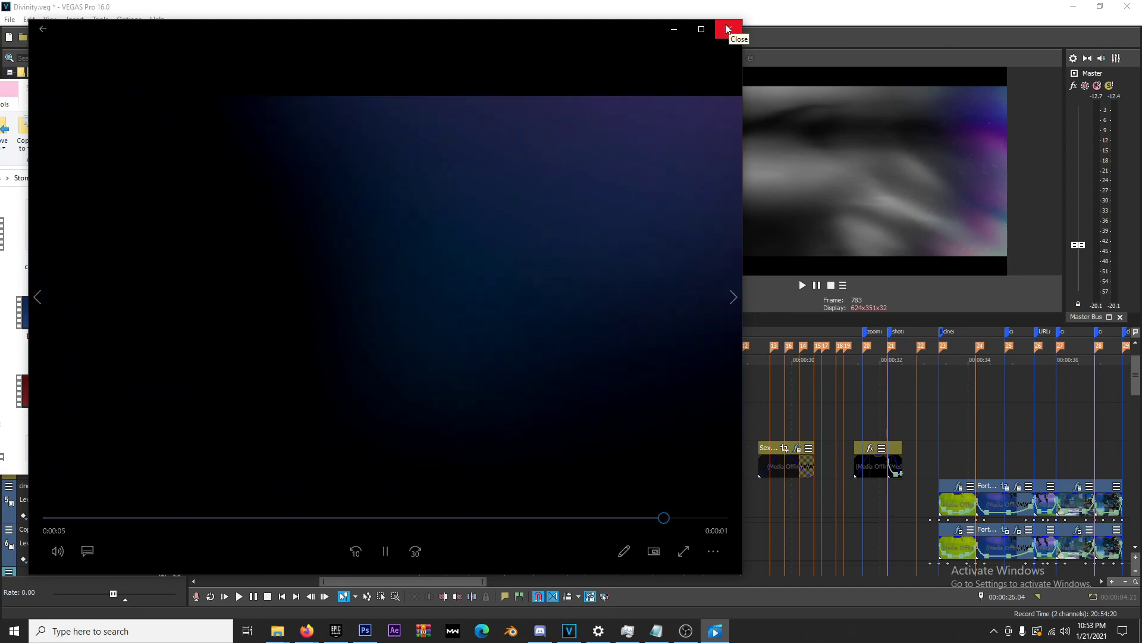
click(728, 29)
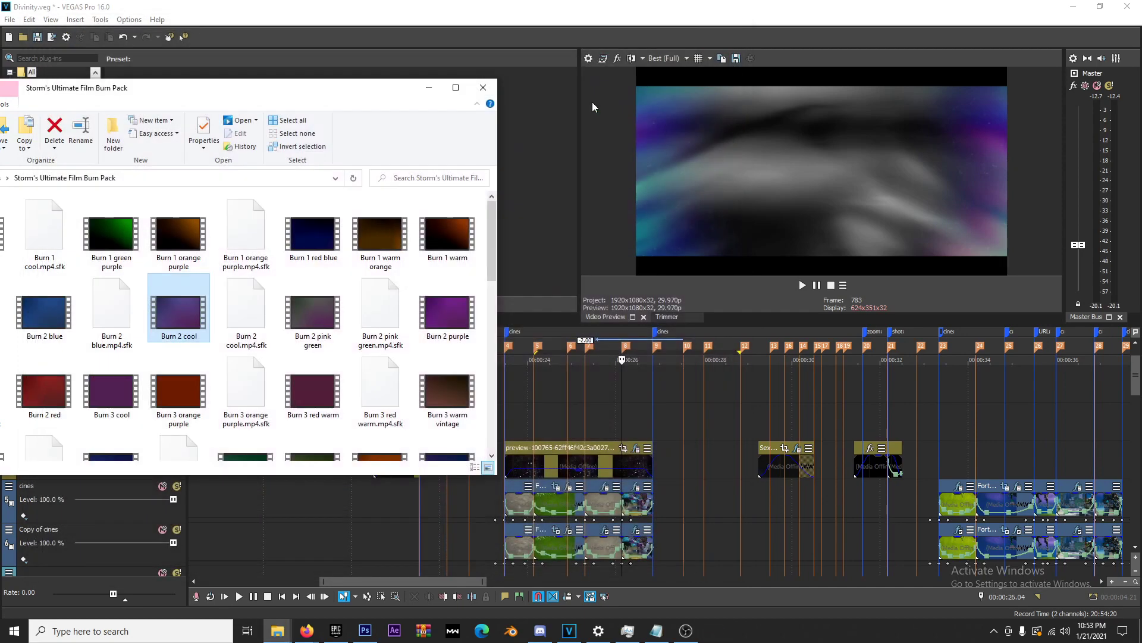
Step: Add Burn 2 cool from Explorer to the timeline above the Fortnite footage
mouse_move(203, 320)
mouse_down()
mouse_move(191, 309)
mouse_move(613, 381)
mouse_move(582, 406)
mouse_up()
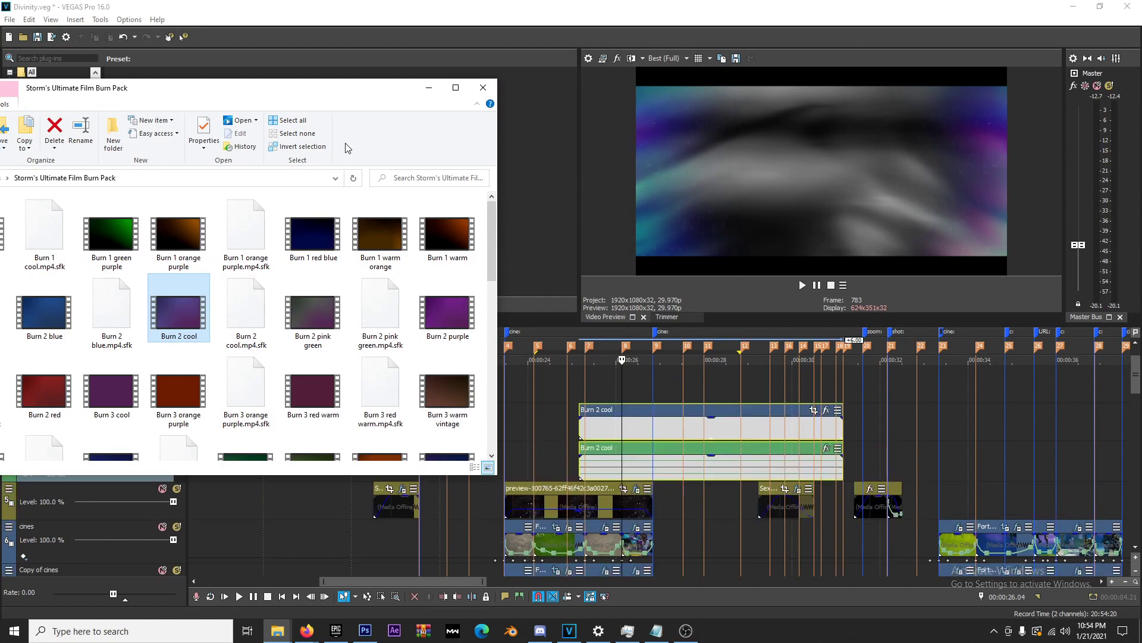
click(427, 89)
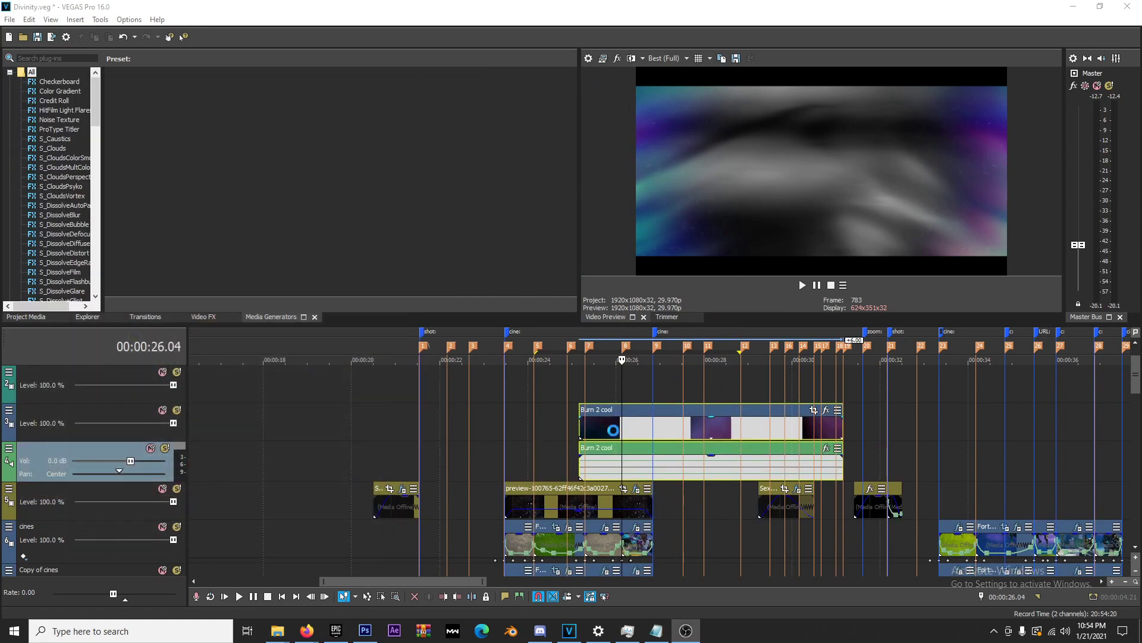
right_click(636, 494)
click(602, 432)
Step: Enable Disable resample in the Burn 2 cool event's properties
right_click(602, 429)
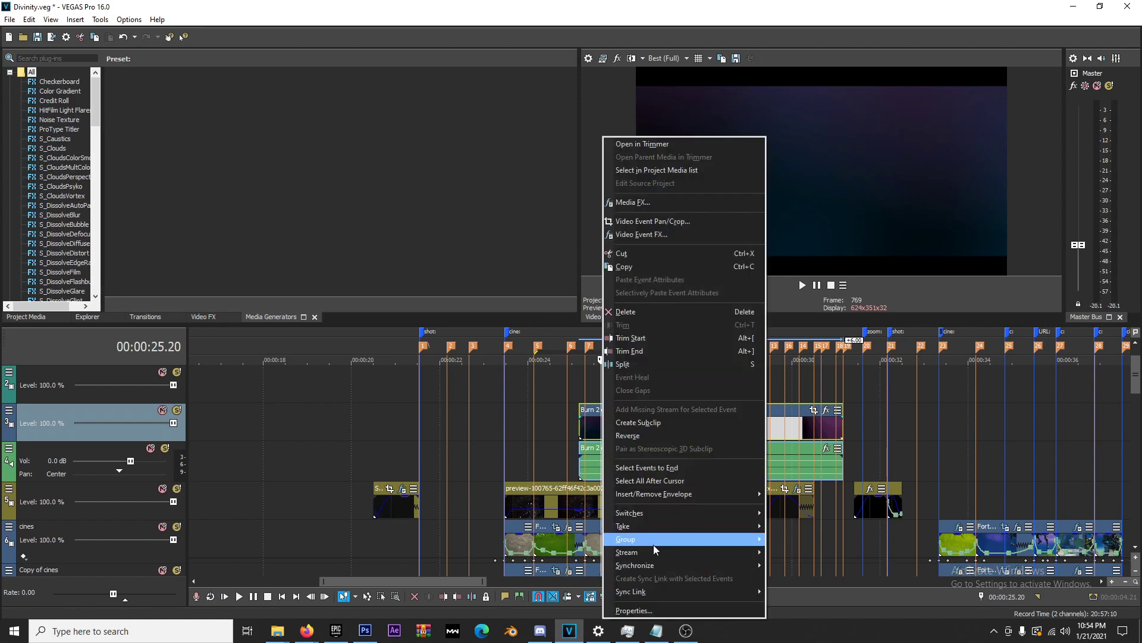
click(652, 613)
click(481, 247)
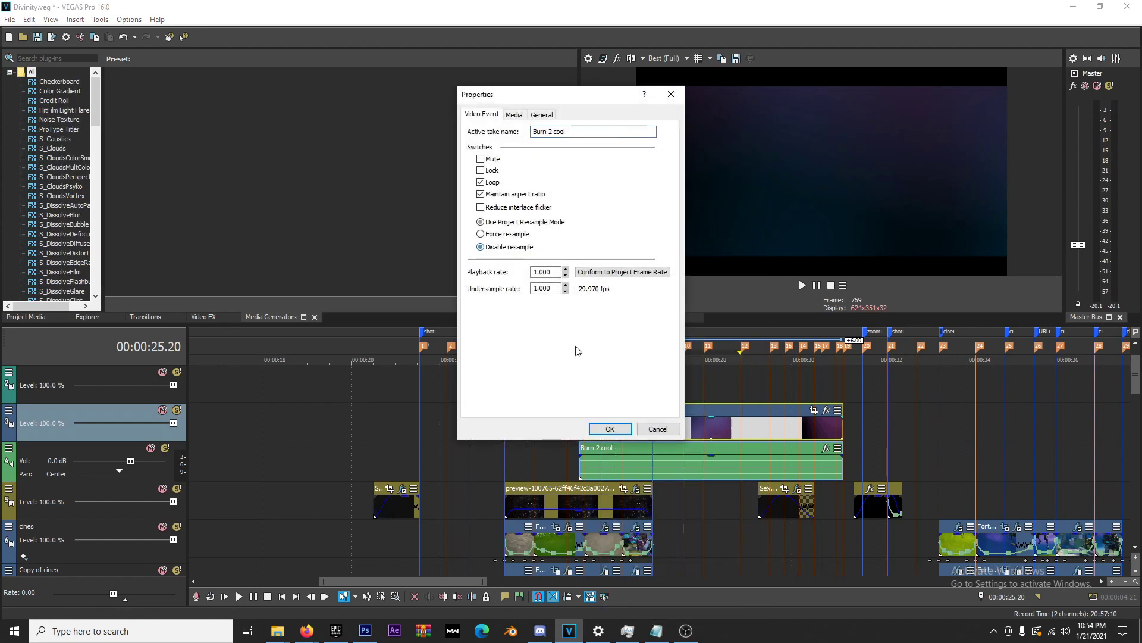
click(609, 429)
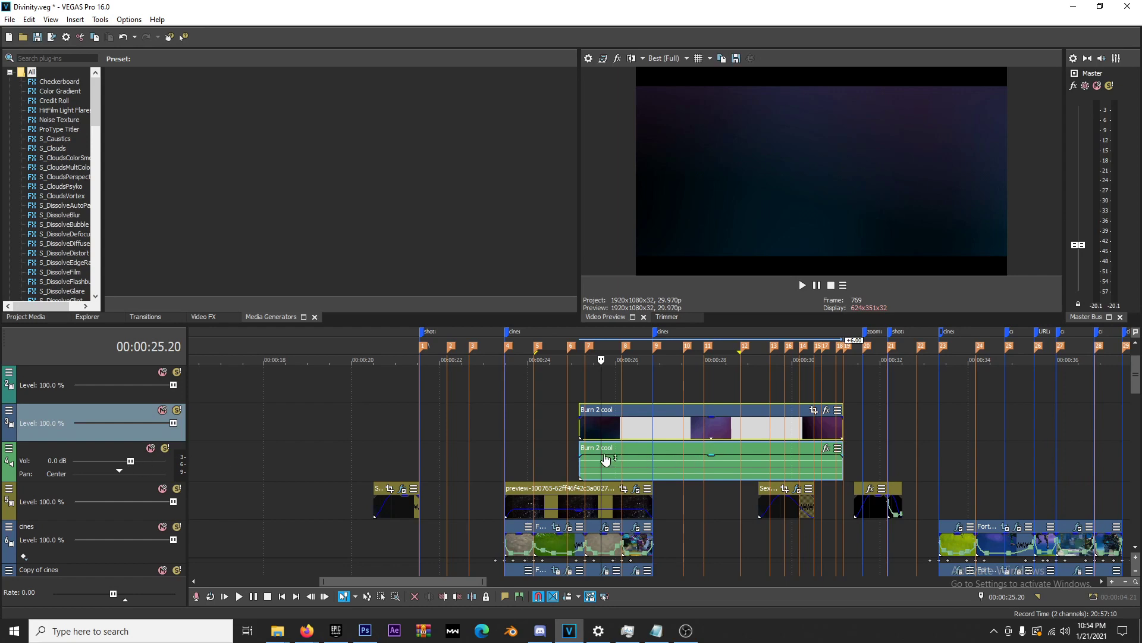
Step: Delete Burn 2 cool's audio track and slide its video event earlier to about 00:00:23
right_click(59, 460)
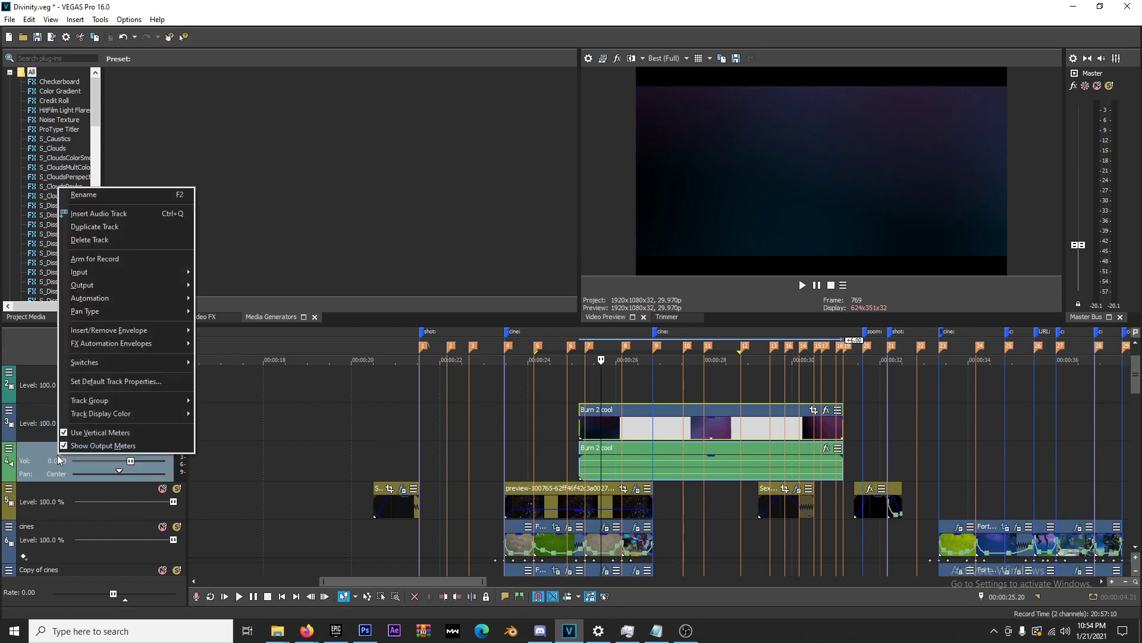
click(89, 239)
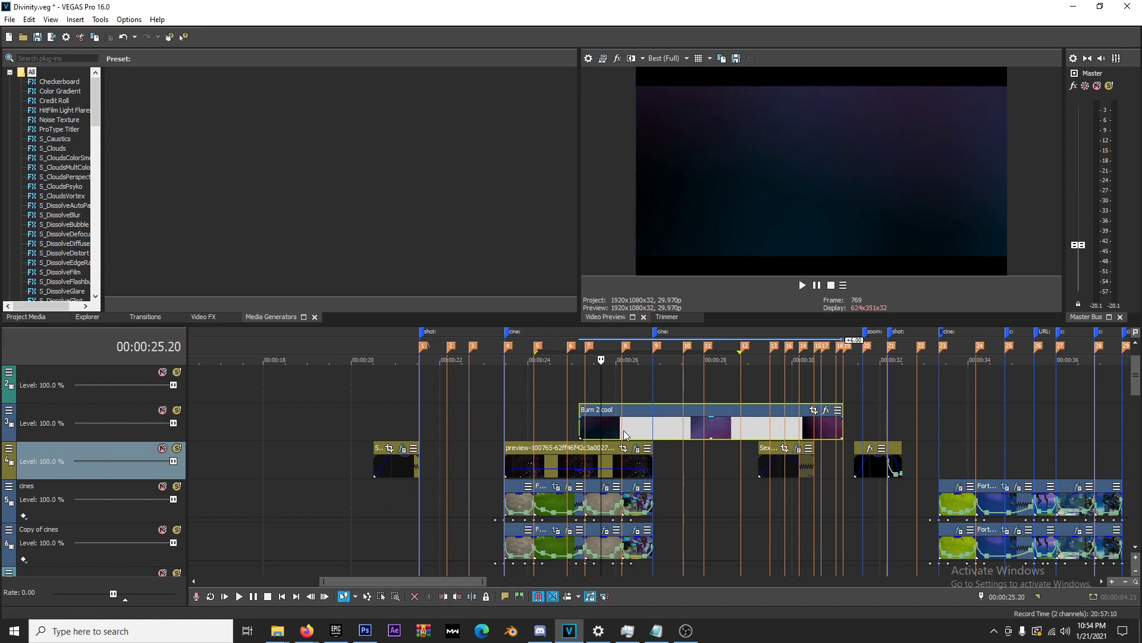
mouse_move(716, 429)
mouse_down()
mouse_move(638, 431)
mouse_move(646, 415)
mouse_move(644, 438)
mouse_move(644, 417)
mouse_up()
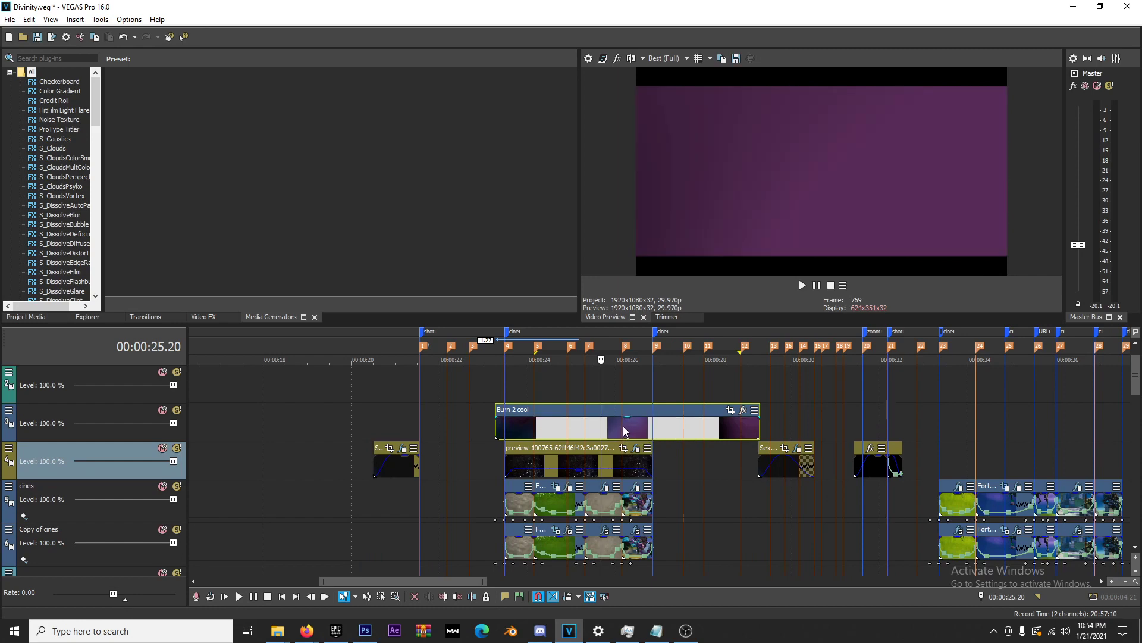
click(623, 426)
Step: Split Burn 2 cool at 00:00:25.24 and 00:00:27.23, then delete the pieces before and after
scroll(644, 437, up, 2)
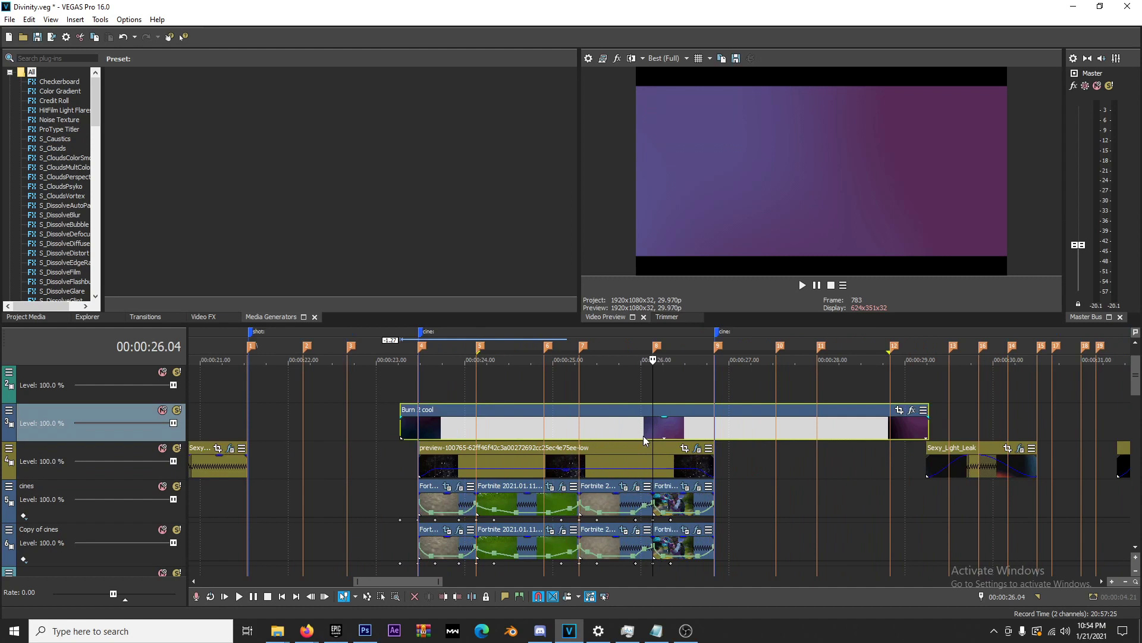
click(625, 428)
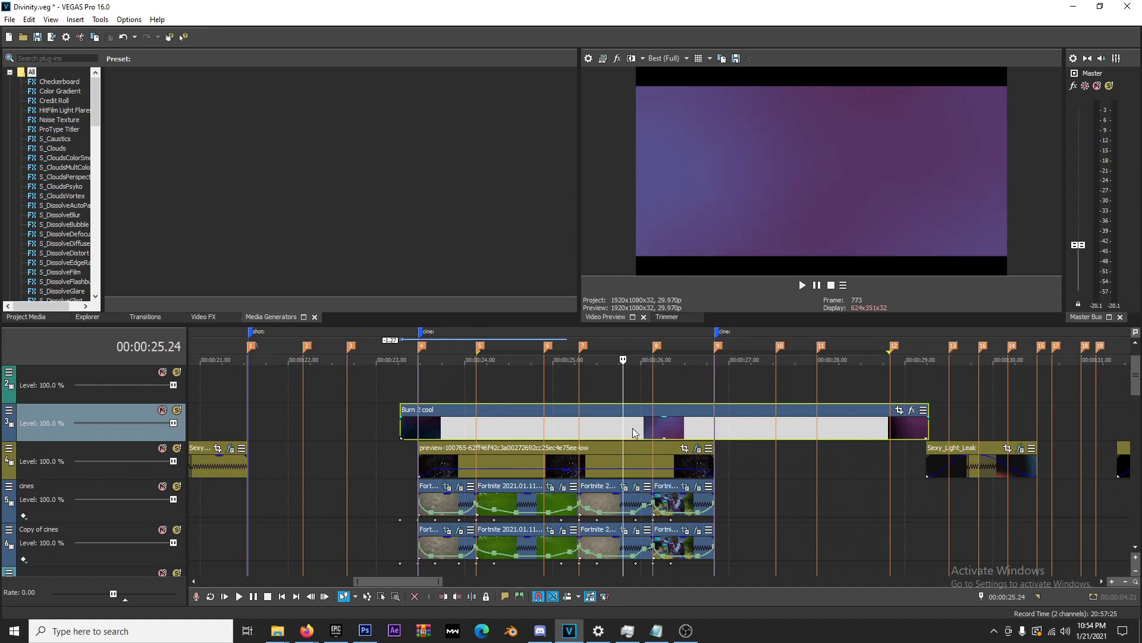
key(s)
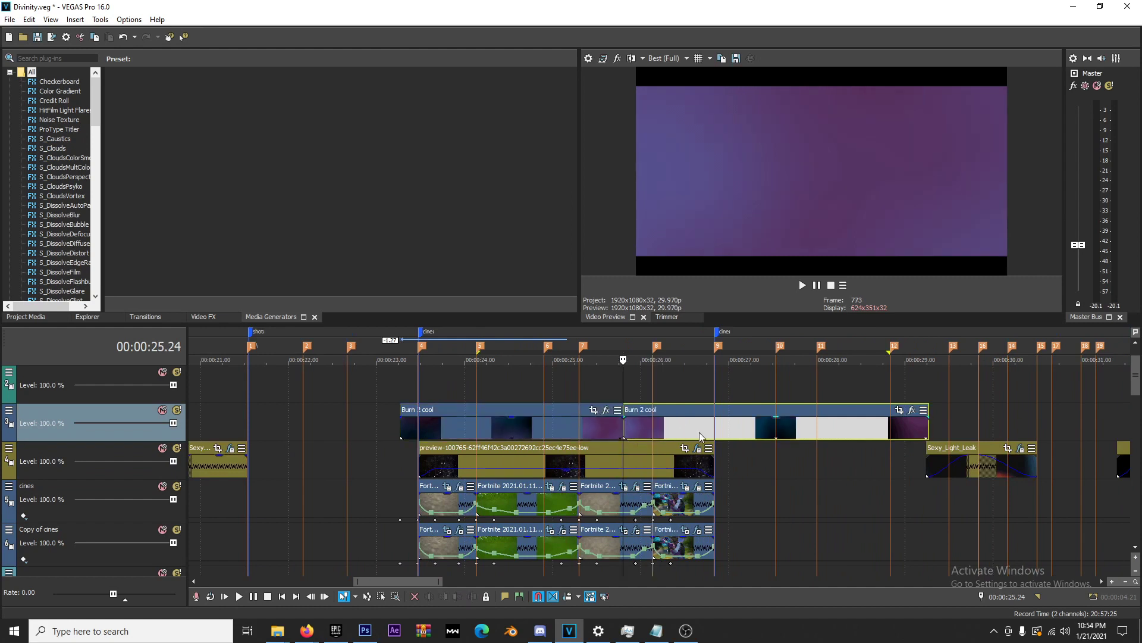
click(796, 429)
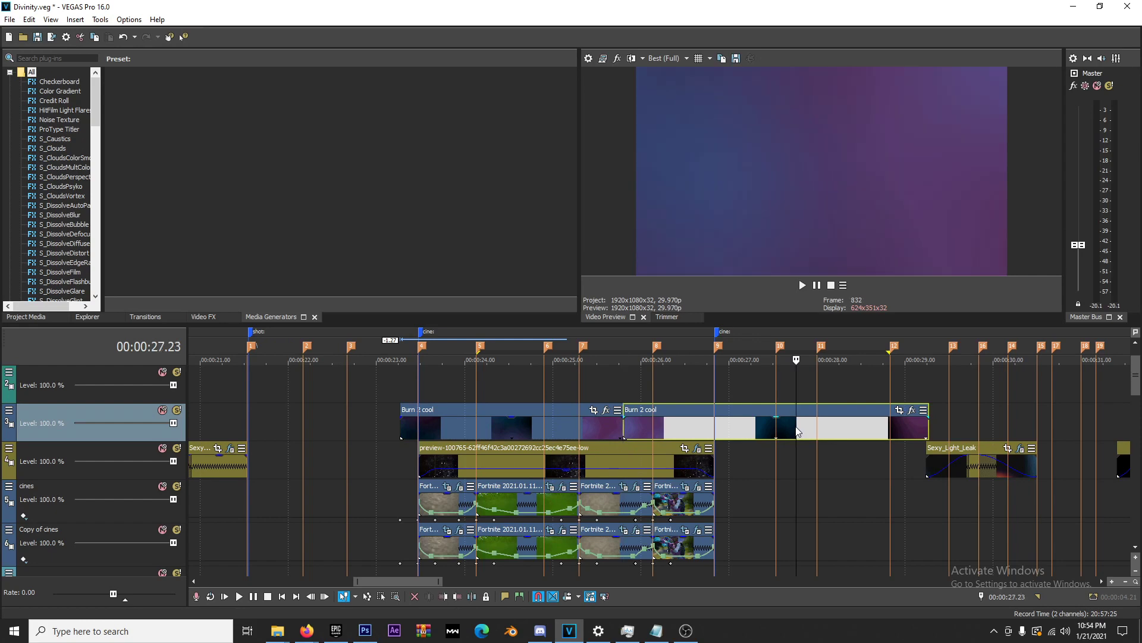
key(s)
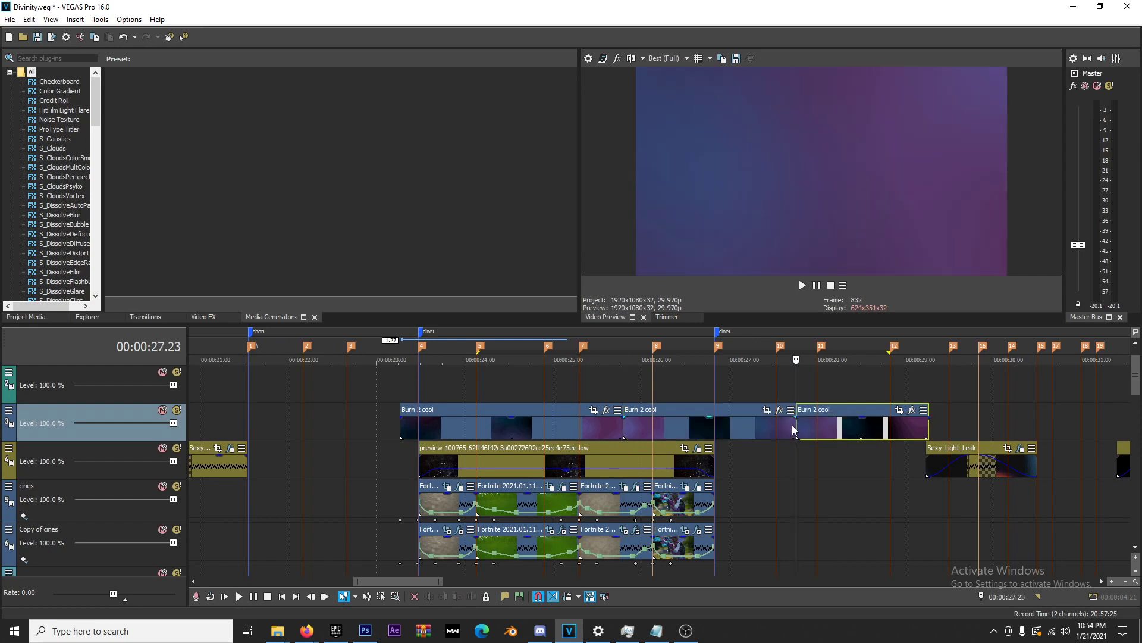
key(Delete)
click(608, 427)
key(Delete)
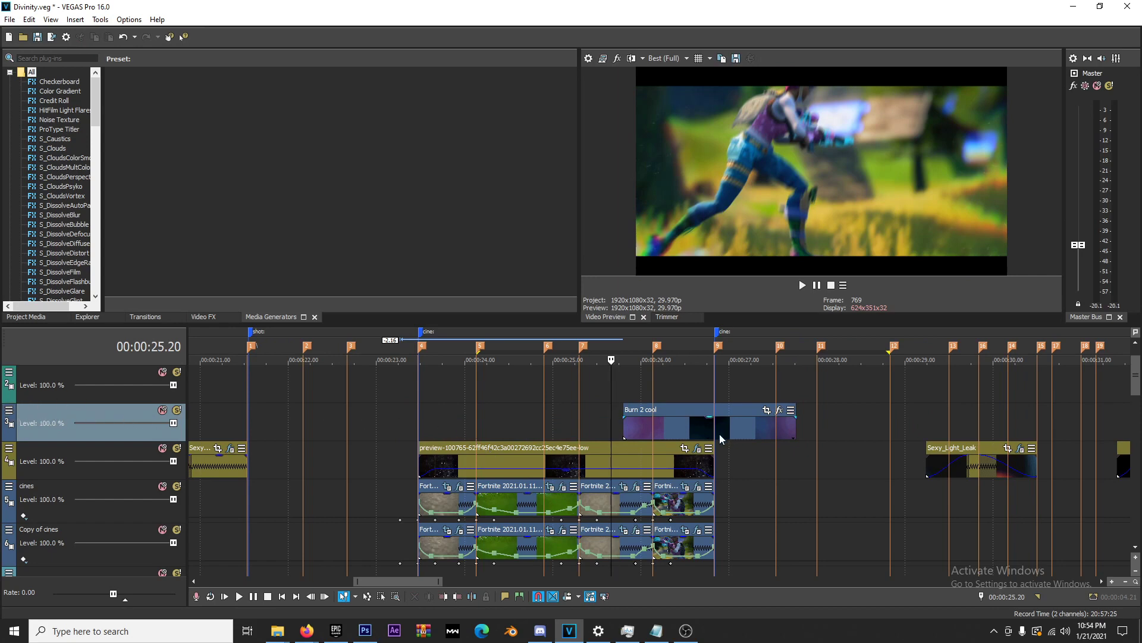
Step: Set the burn track's compositing mode to Screen and check the frame around 00:00:26.17
right_click(45, 412)
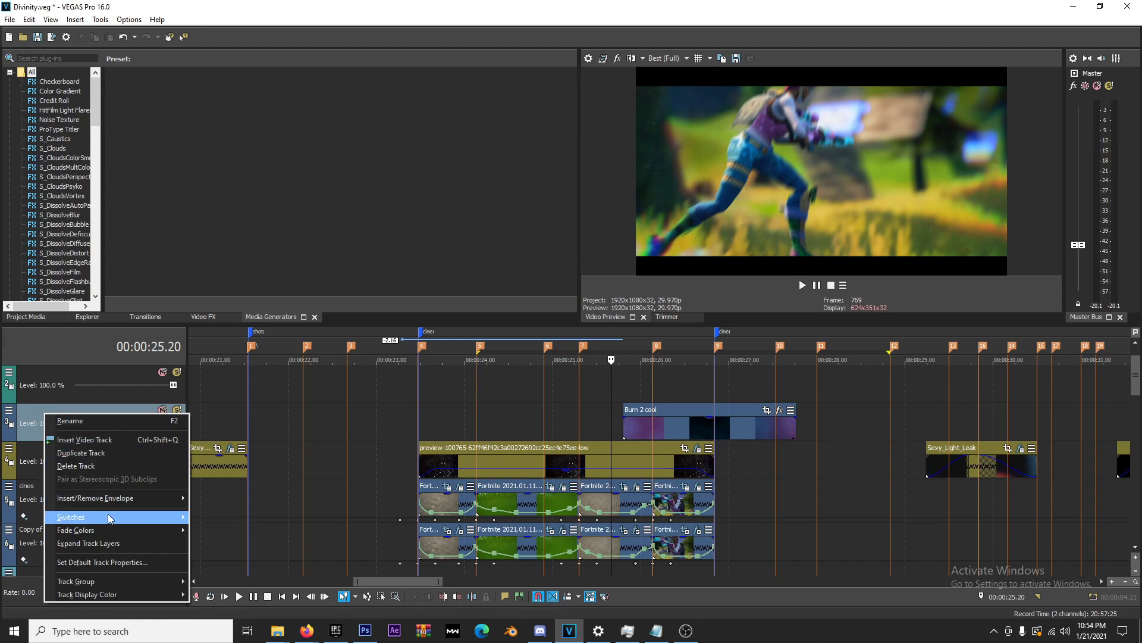
click(38, 410)
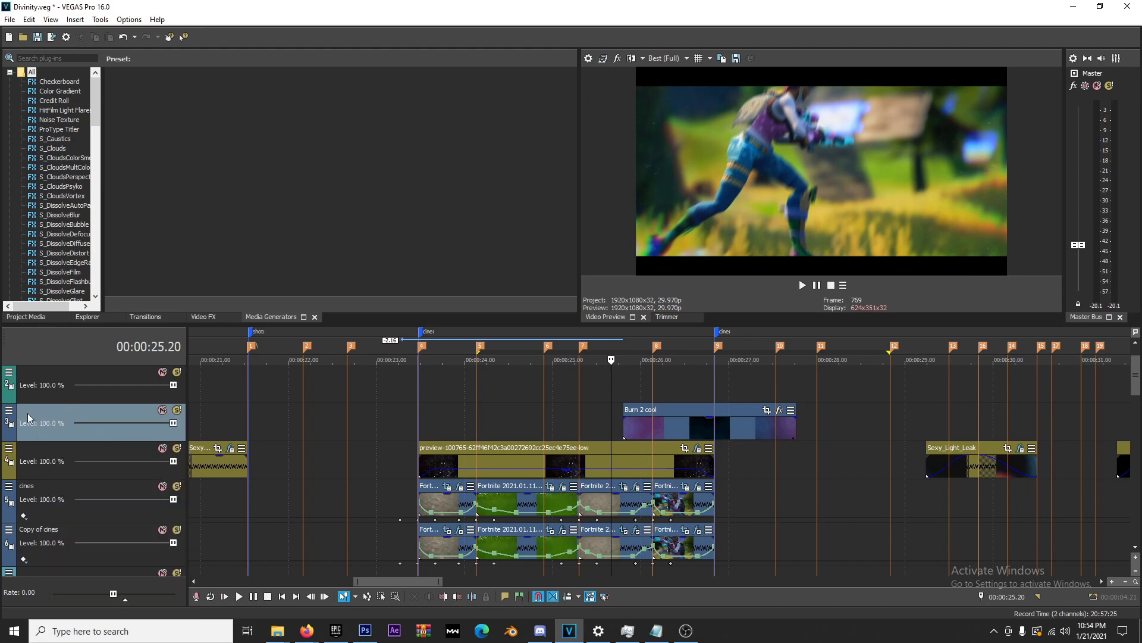
click(8, 411)
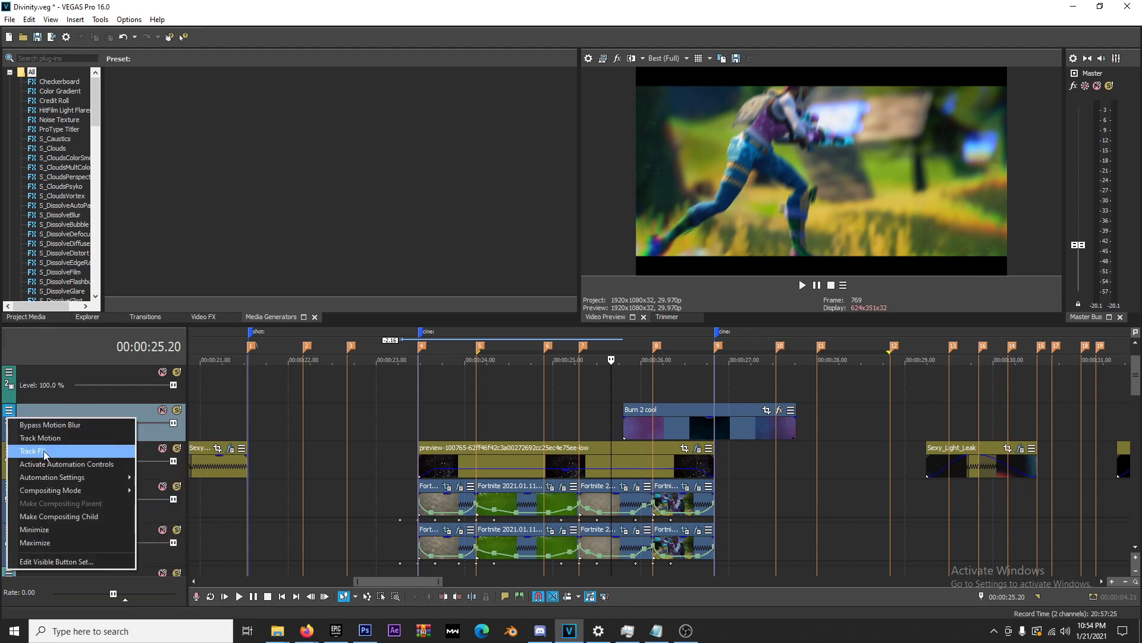
mouse_move(70, 492)
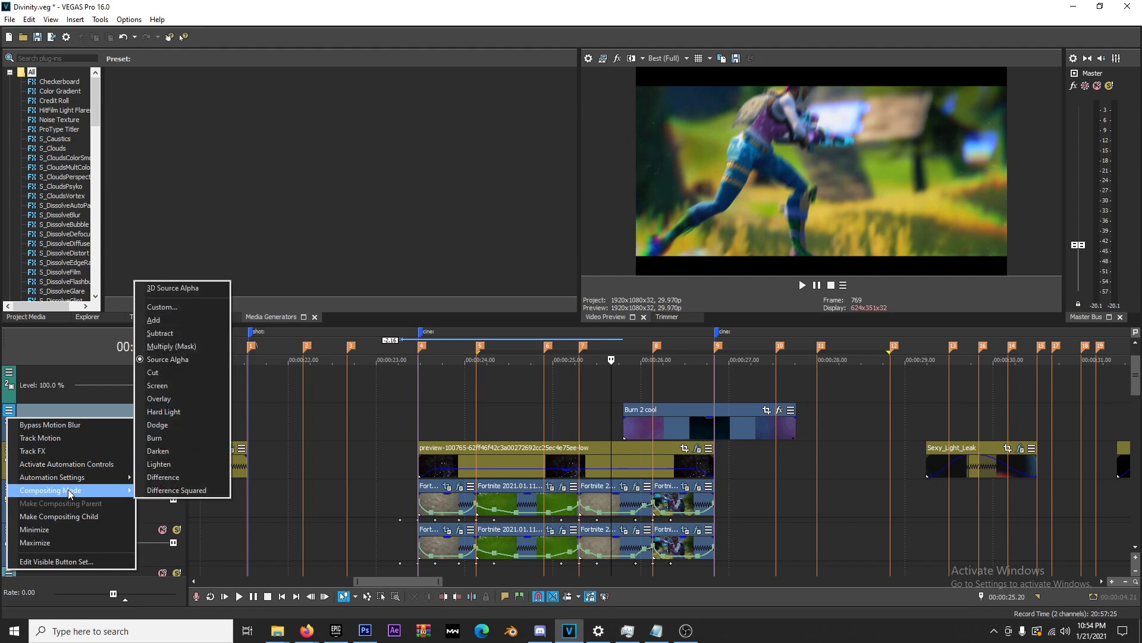
click(183, 388)
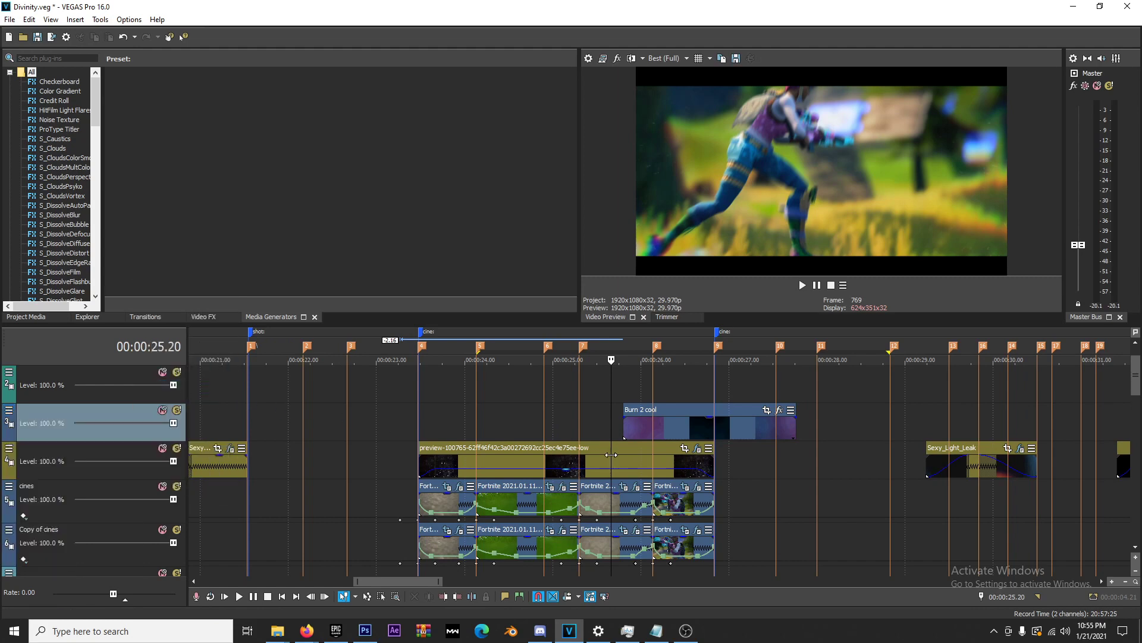
click(676, 430)
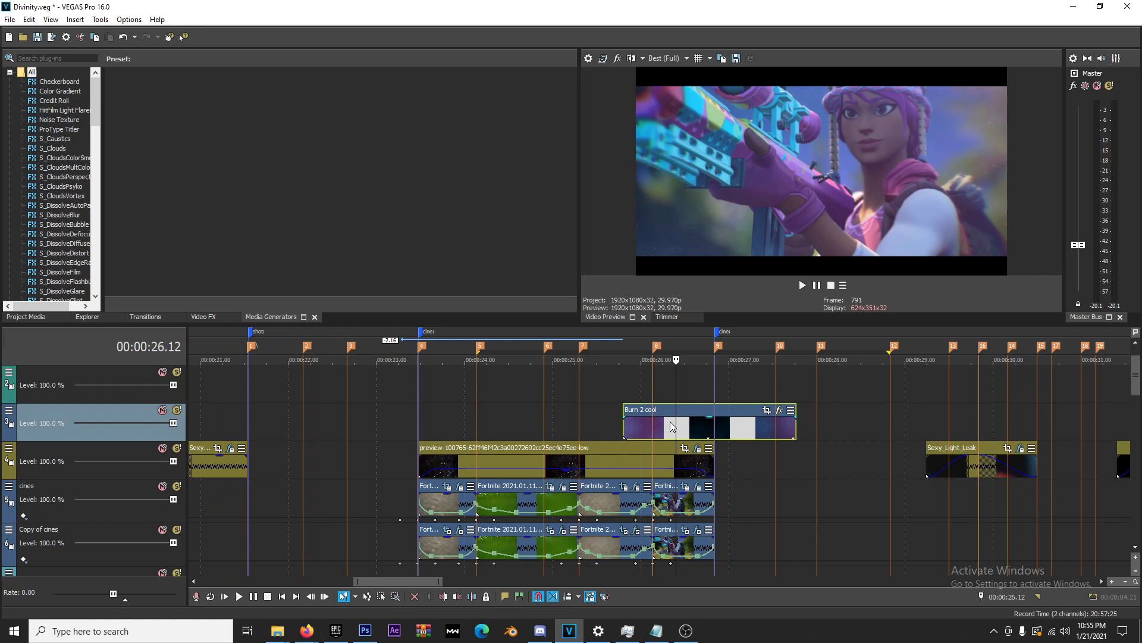
click(692, 423)
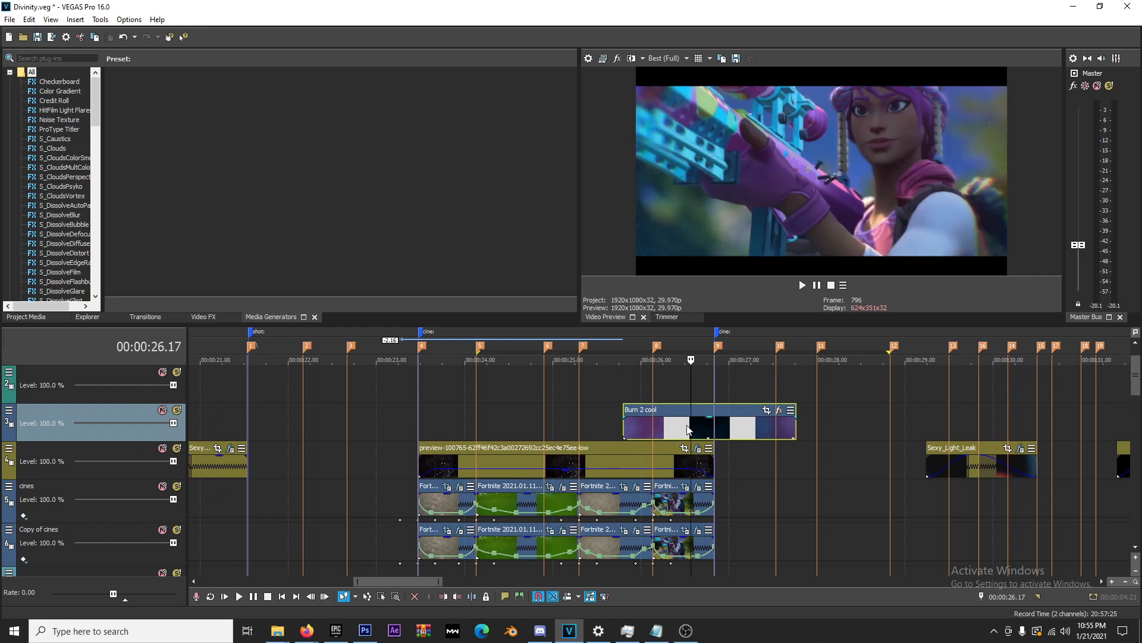
click(673, 428)
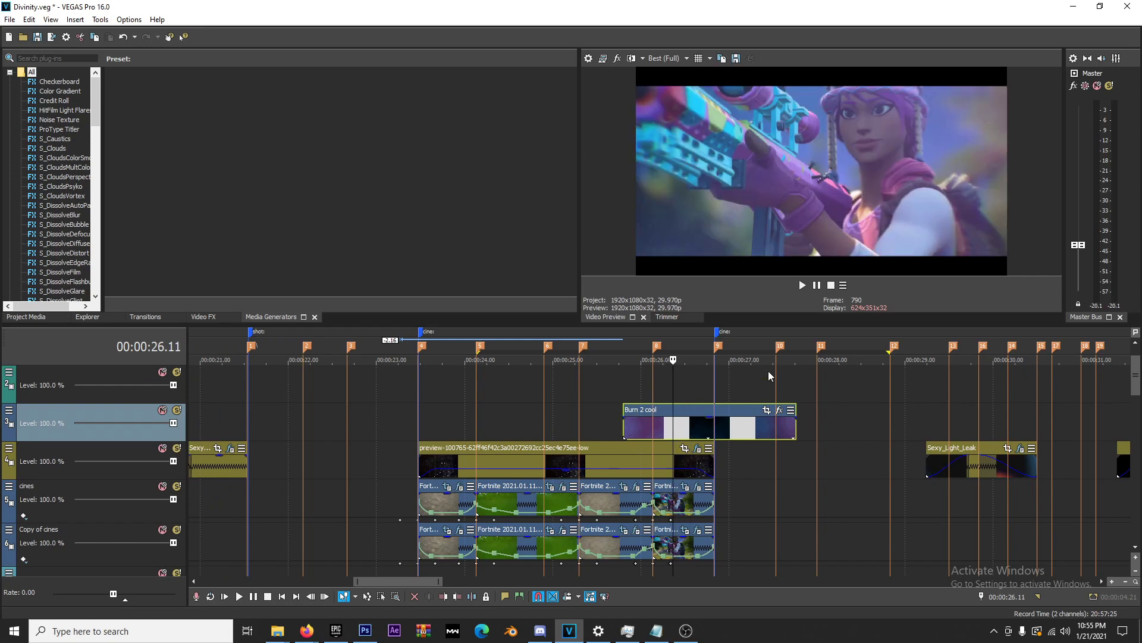
Step: Try Source Alpha compositing on the burn track, then switch it back to Screen
click(9, 410)
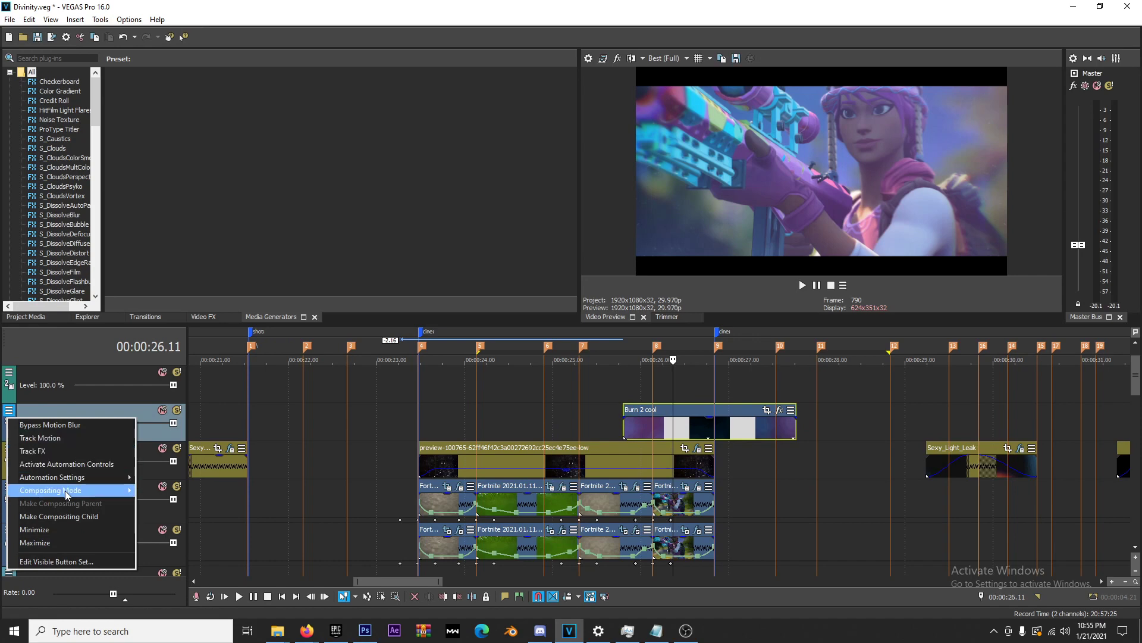
mouse_move(66, 490)
click(205, 361)
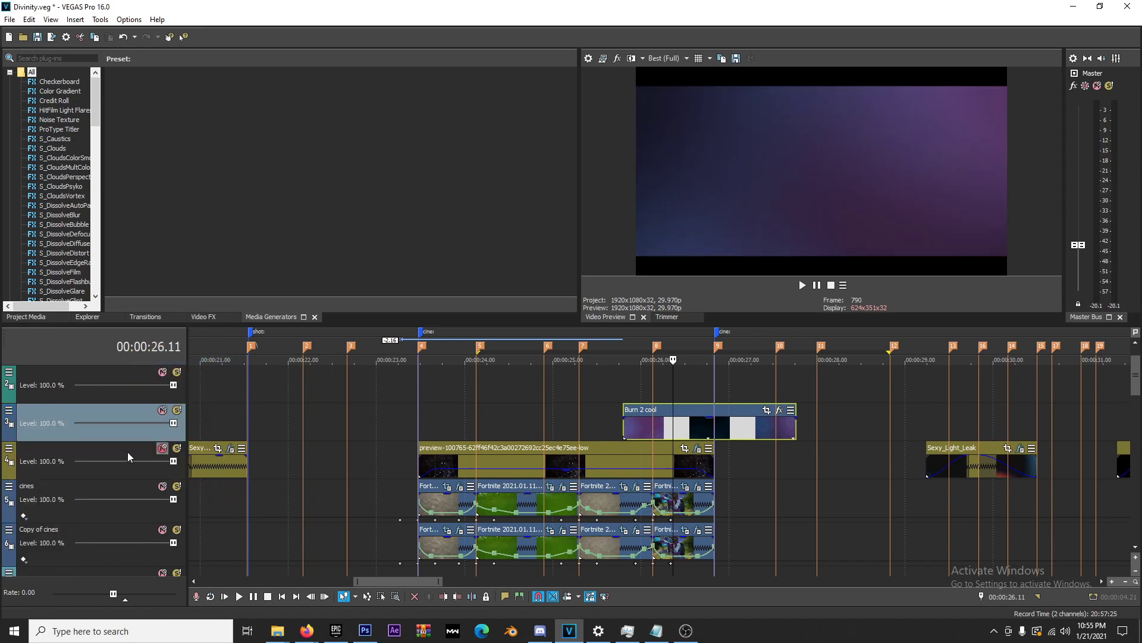
click(9, 410)
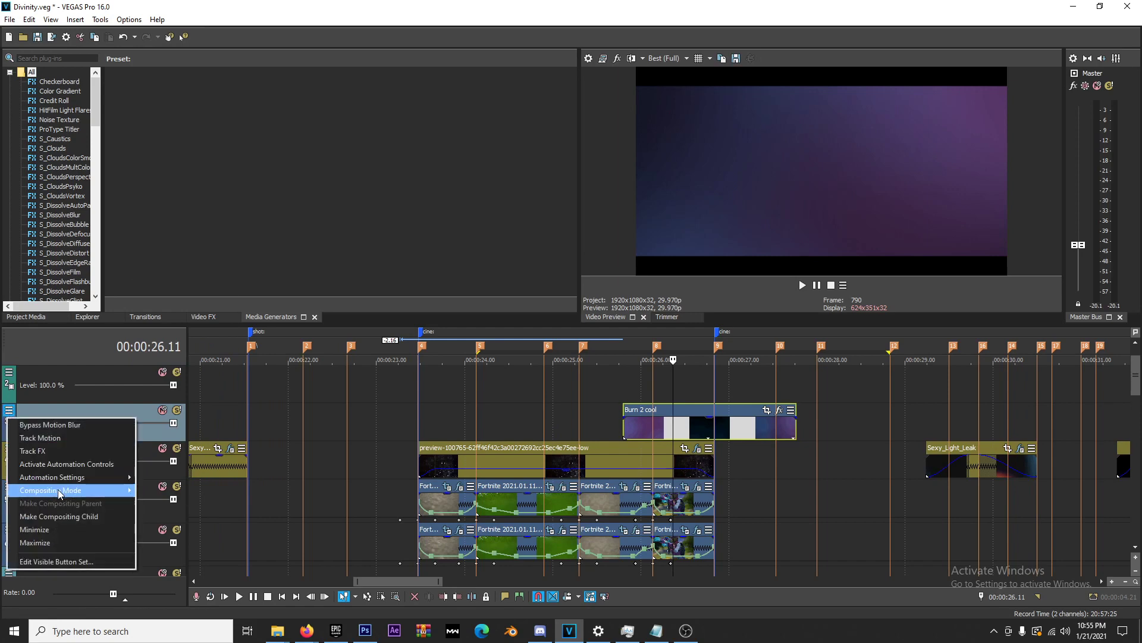
mouse_move(60, 490)
click(202, 384)
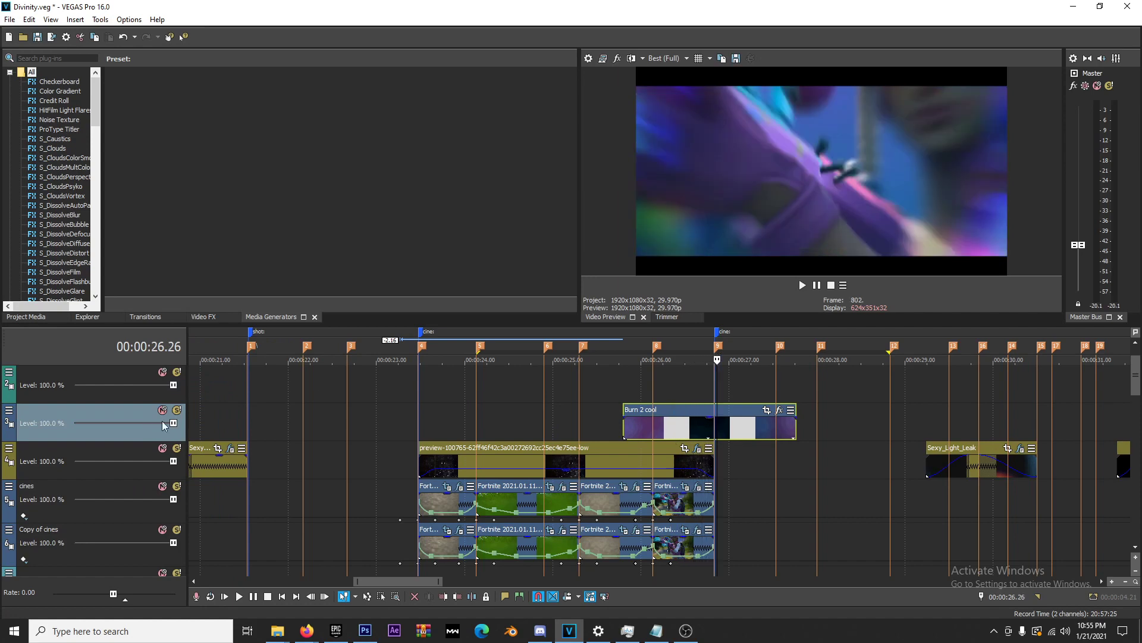
click(655, 411)
Step: Scrub frame by frame through the burn transition and return to the clip's start
drag(654, 405, 681, 408)
key(Right)
key(Right)
key(Right)
key(Right)
key(Right)
key(Right)
key(Right)
key(Right)
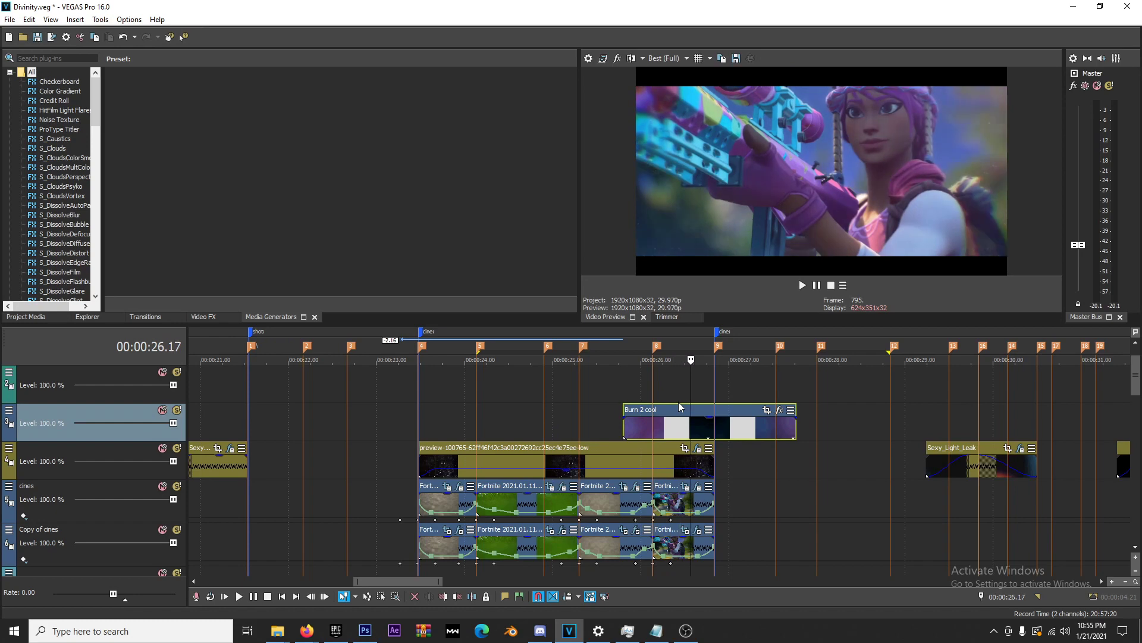
key(Right)
key(Right)
key(Right)
key(Right)
key(Right)
key(Right)
key(Right)
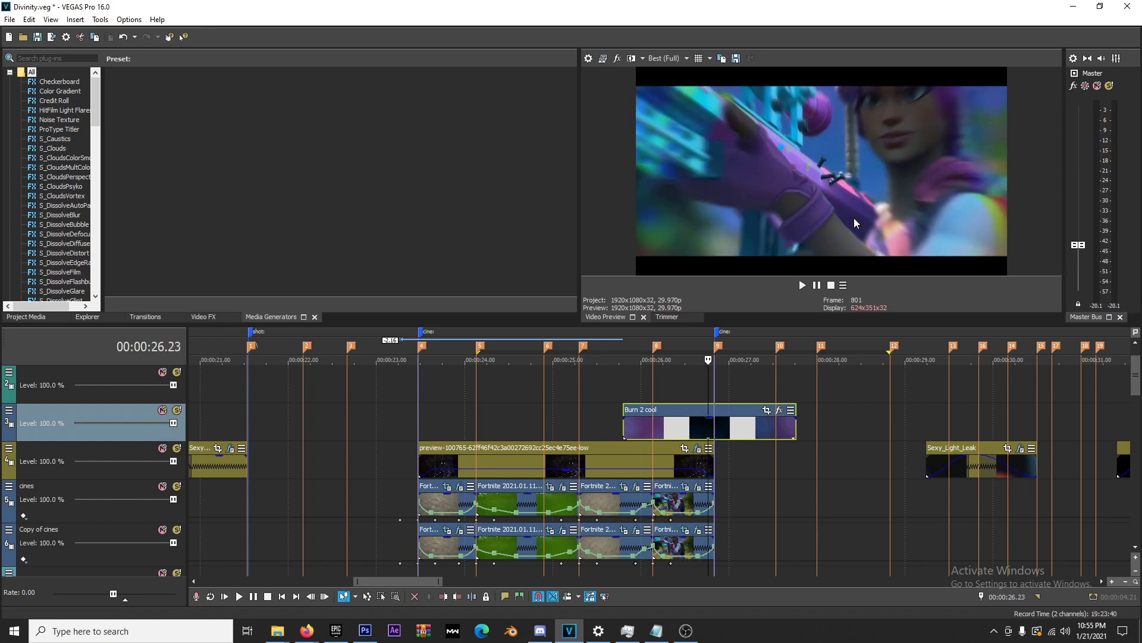
key(Right)
key(Right)
key(Right)
key(Right)
key(Right)
key(Right)
key(Right)
key(Right)
key(Right)
key(Right)
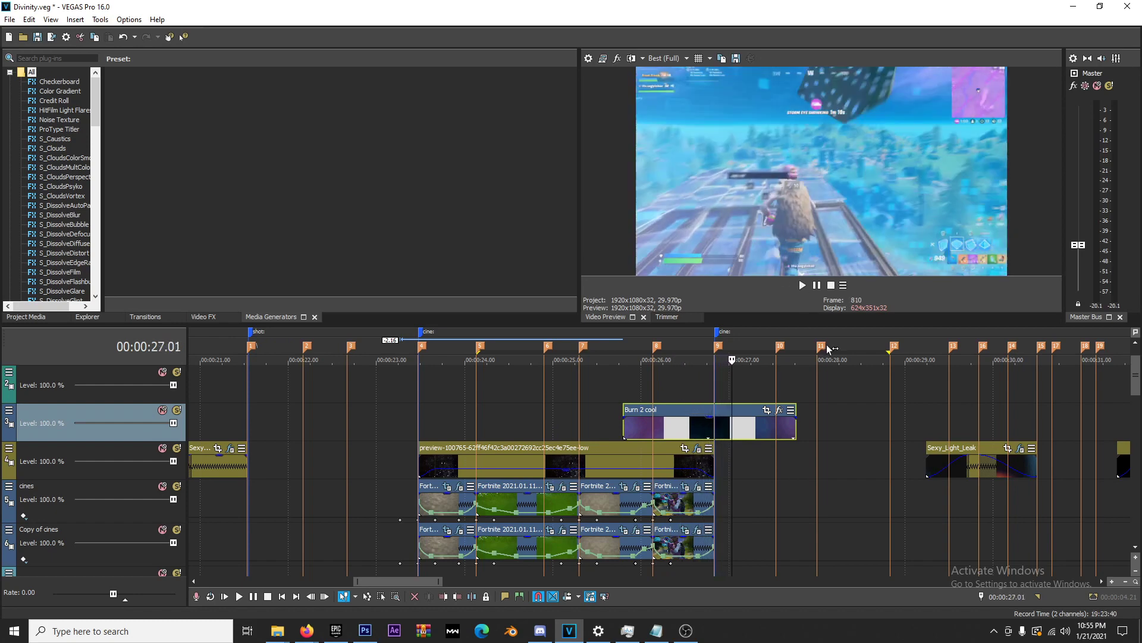
key(Right)
key(Right)
key(Right)
key(Right)
key(Right)
key(Right)
key(Right)
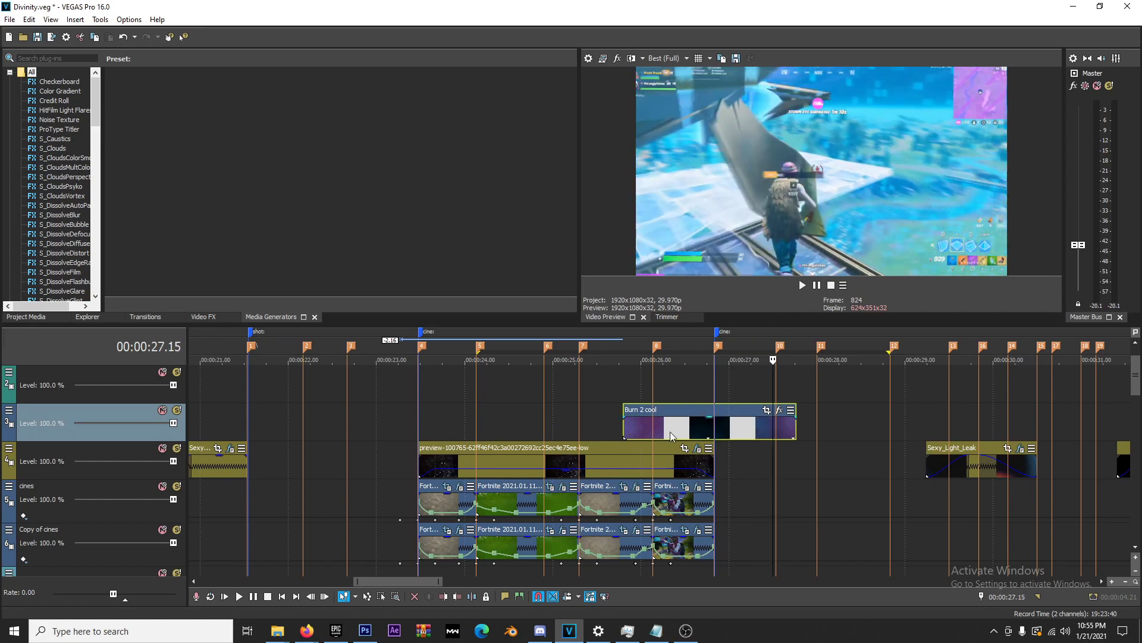
click(655, 431)
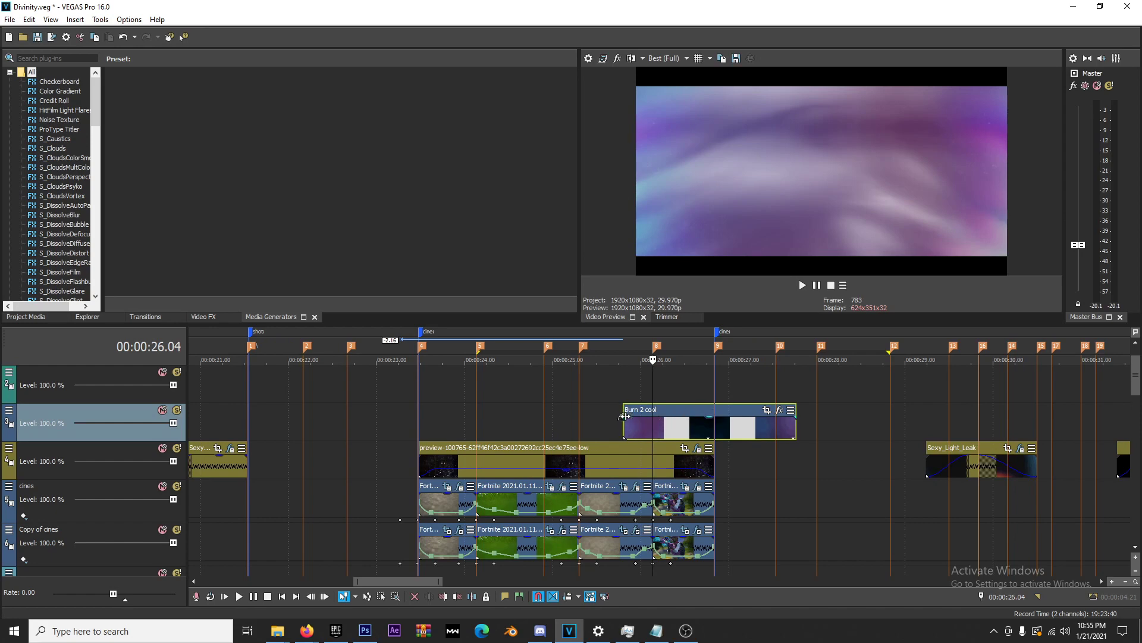
Step: Give Burn 2 cool a 00:00:00.18 fade-in and 00:00:00.13 fade-out, then play it back
drag(622, 416, 676, 417)
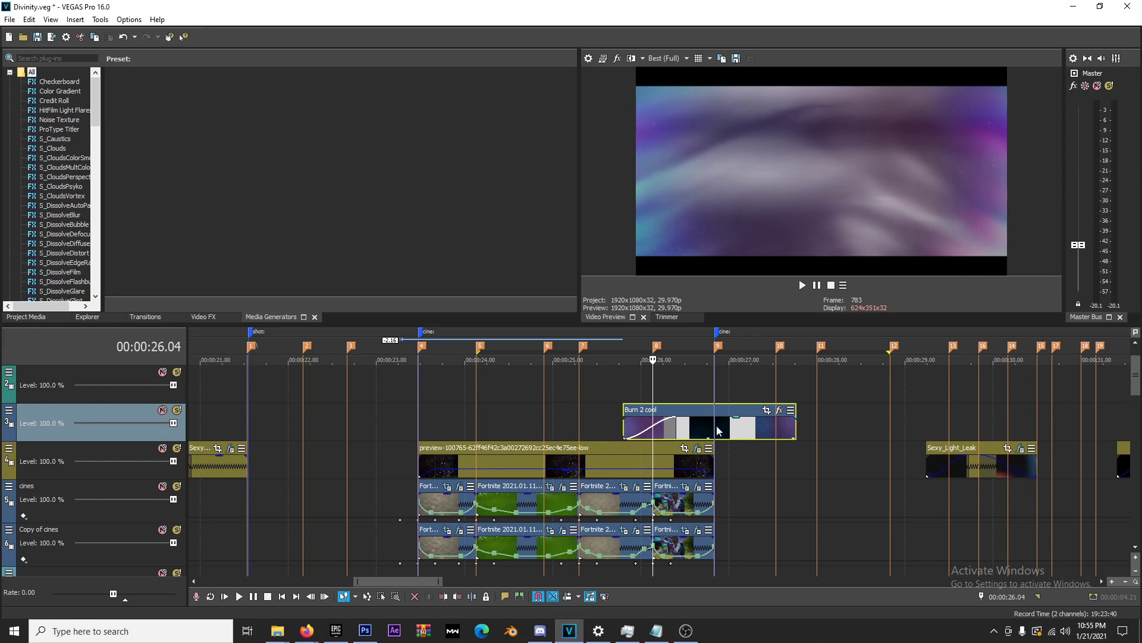
drag(794, 415, 743, 423)
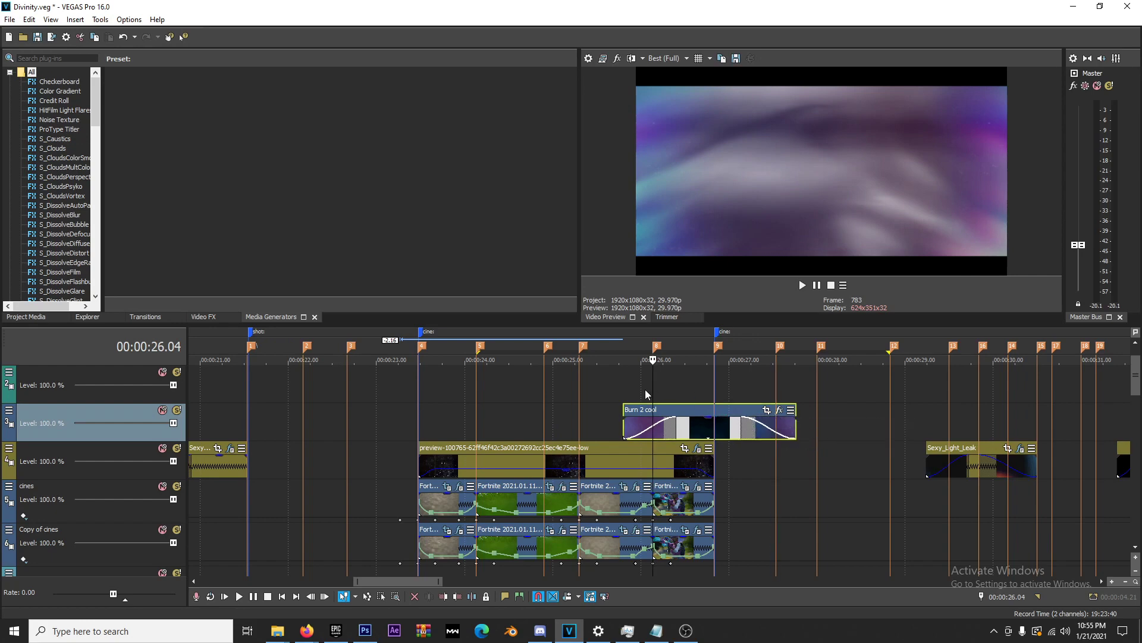
click(626, 382)
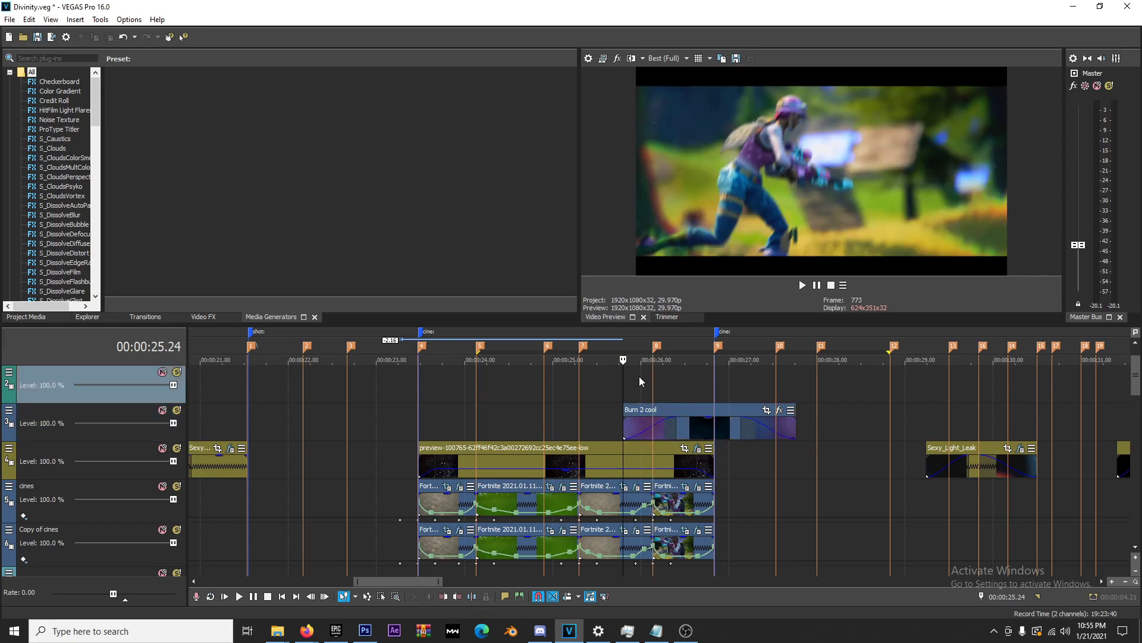
key(space)
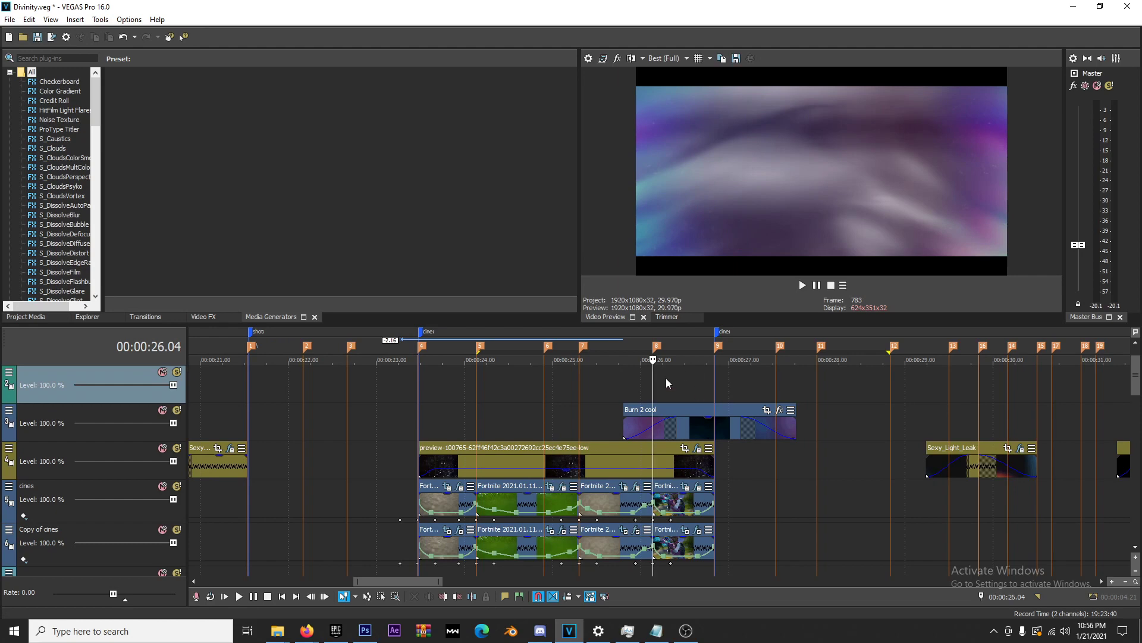
Step: Step through the burn transition frames and confirm track 3's compositing mode is Screen
key(Right)
key(Right)
key(Right)
key(Right)
key(Right)
key(Right)
key(Right)
key(Right)
key(Right)
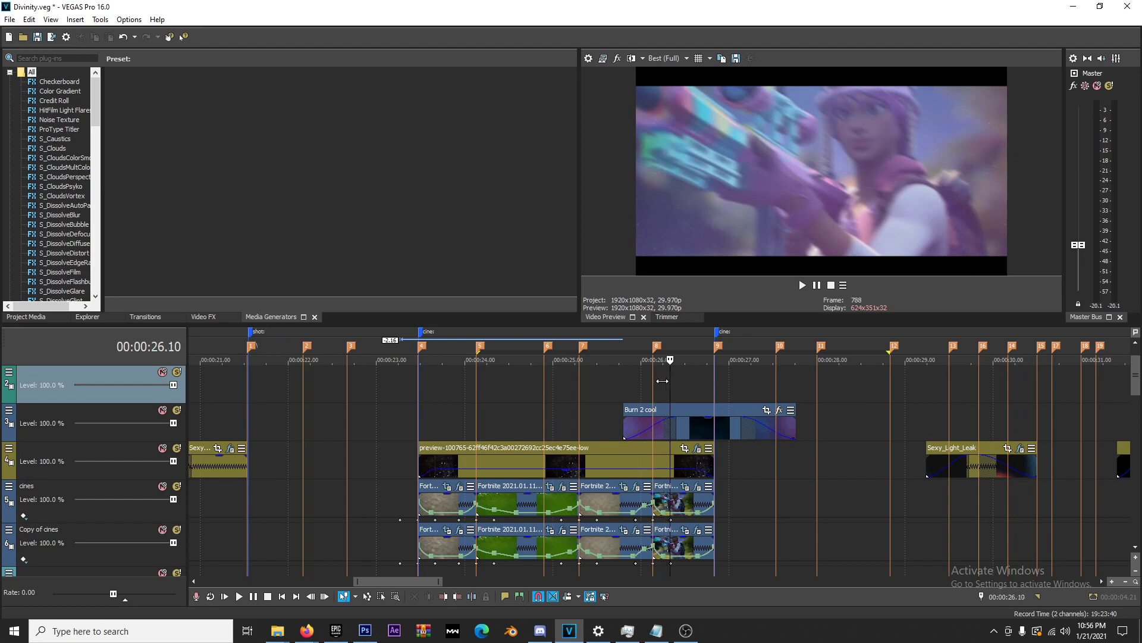
key(Right)
key(Right)
key(Right)
key(Right)
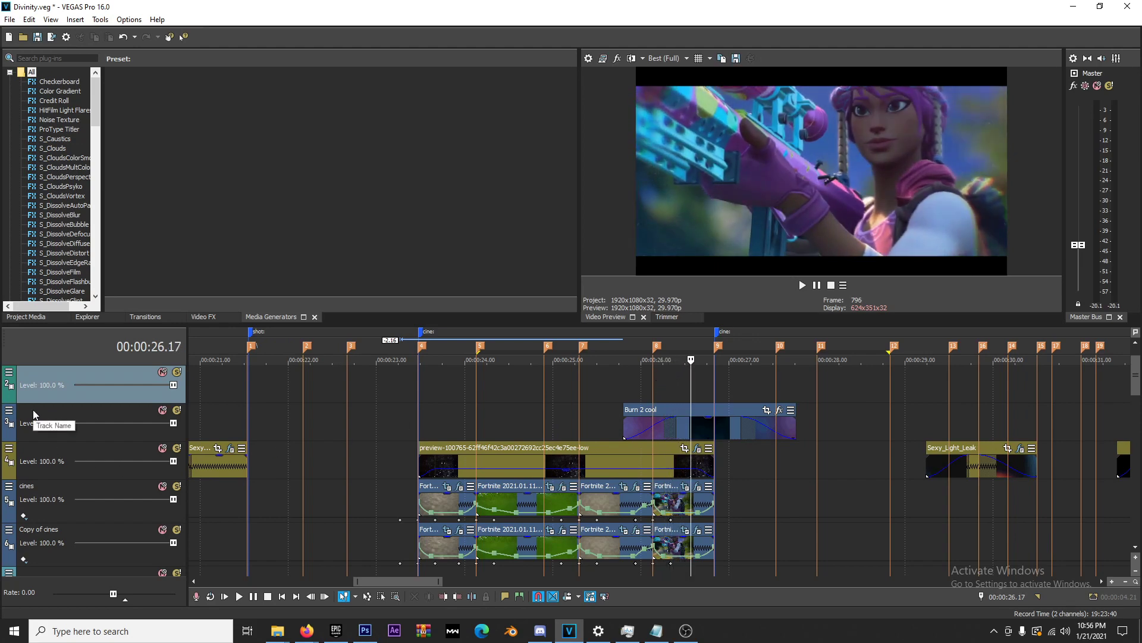
click(7, 413)
Step: Move the Sexy_Light_Leak event from track 4 onto track 3, starting near 00:00:28
mouse_move(119, 490)
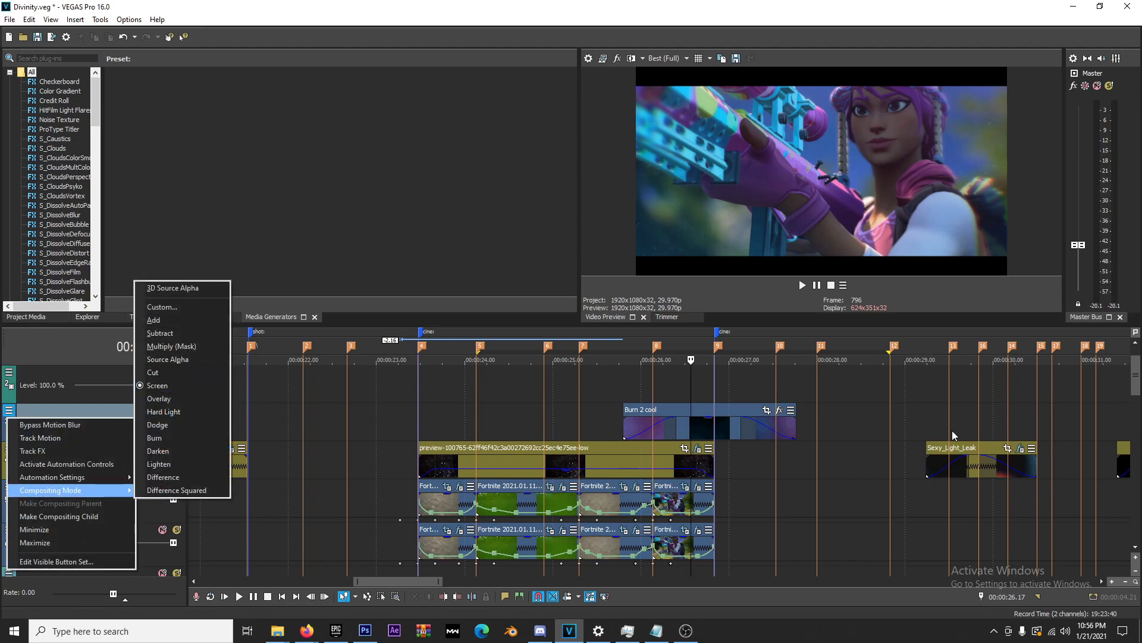
click(970, 467)
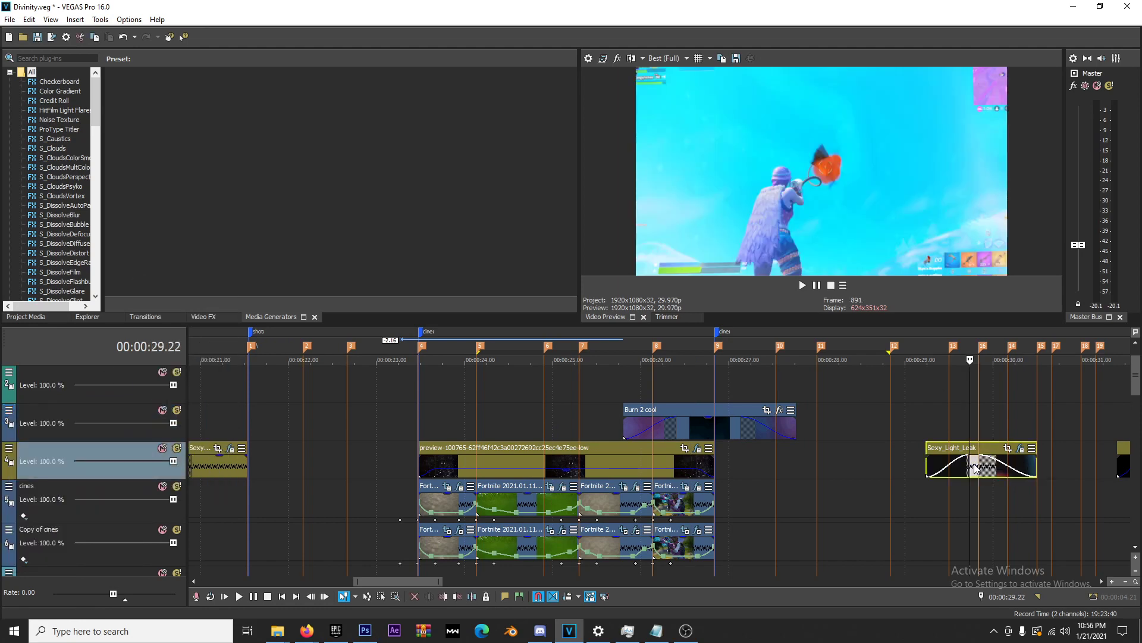
drag(975, 467, 863, 429)
click(863, 430)
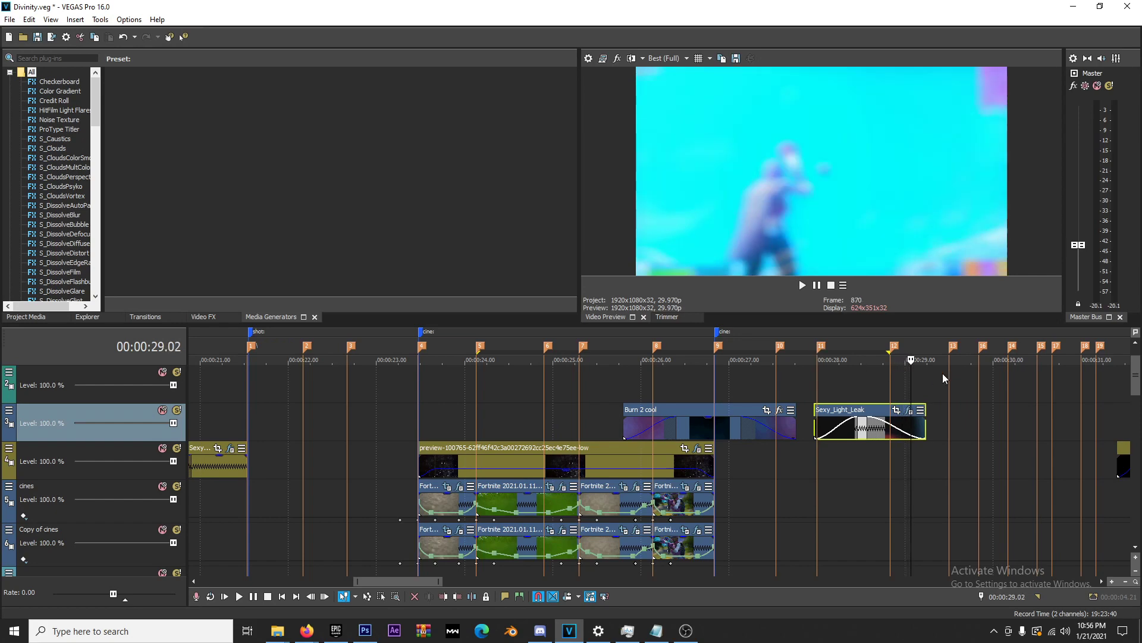
Step: Rename track 3, holding Burn 2 cool and Sexy_Light_Leak, to 'Overlay'
right_click(38, 412)
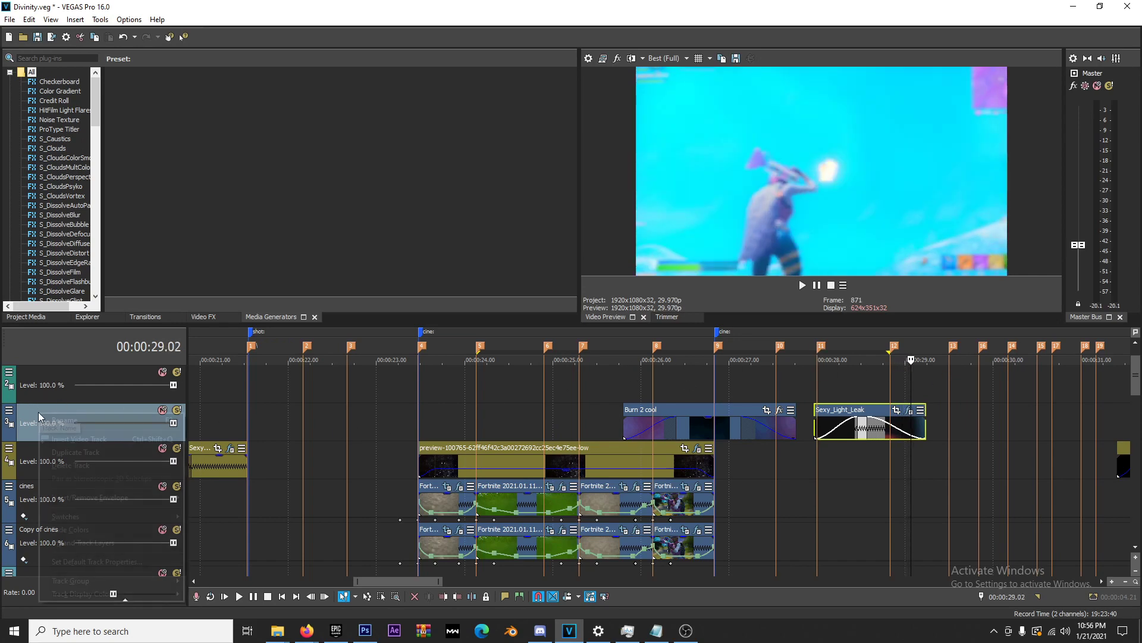
click(89, 419)
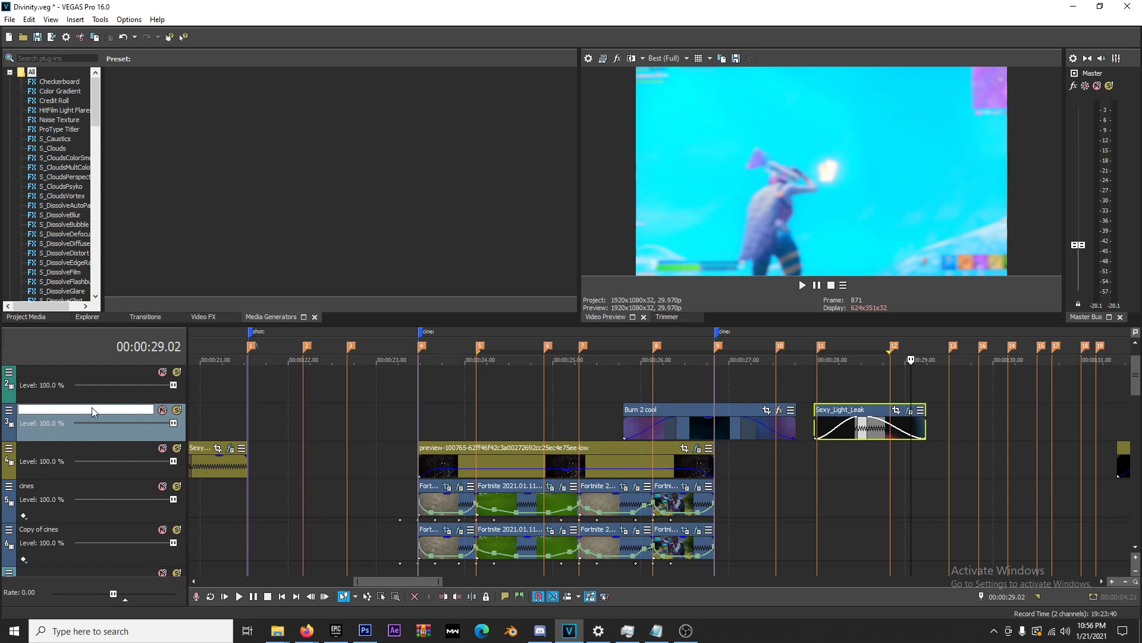
text(OPverlay)
key(Return)
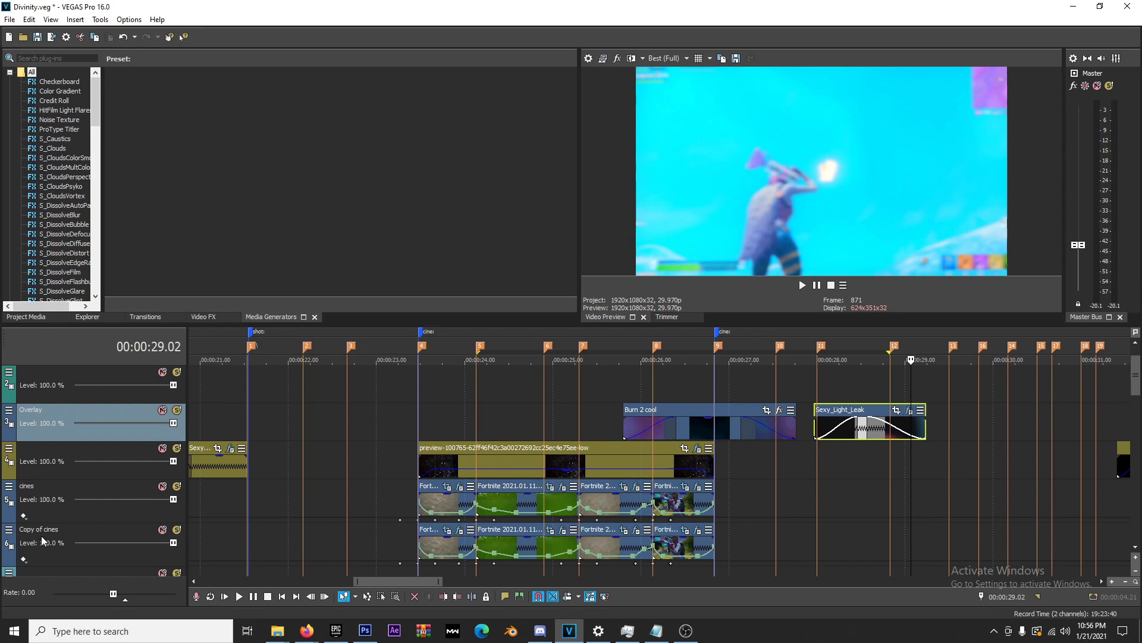
mouse_move(1136, 380)
mouse_down()
mouse_move(1138, 432)
mouse_move(1137, 370)
mouse_move(1137, 390)
mouse_up()
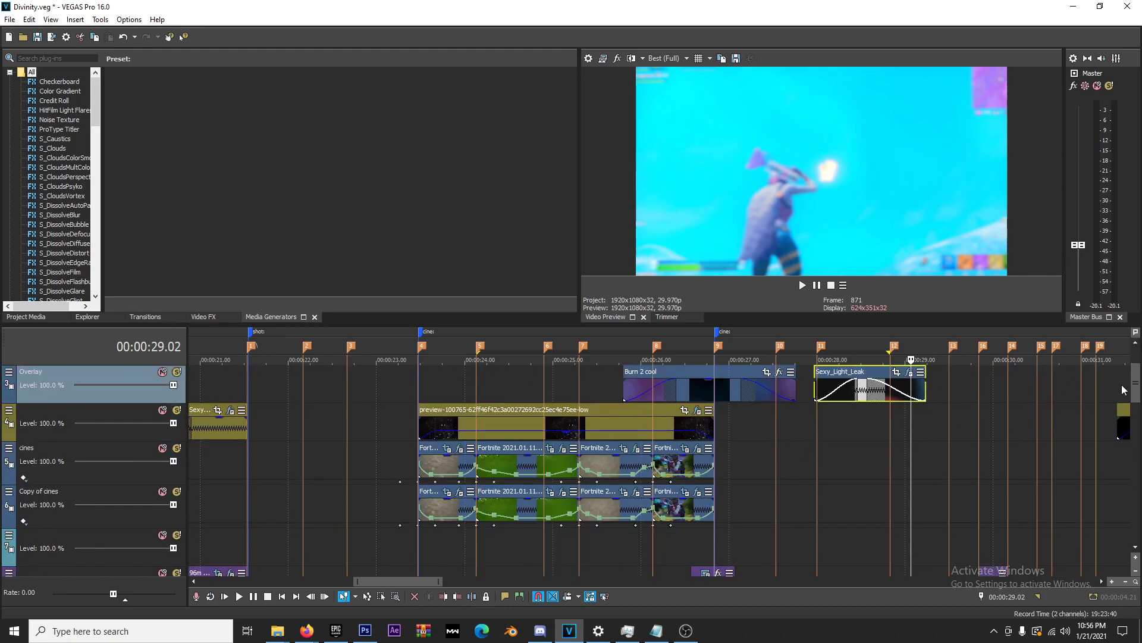
drag(1137, 405, 1136, 375)
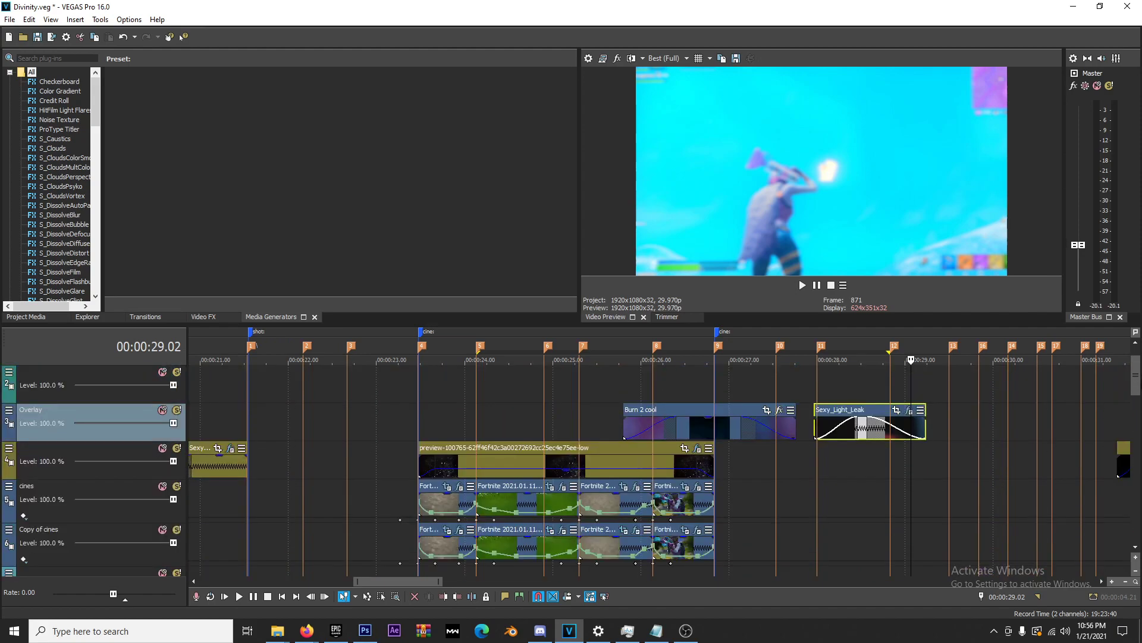
scroll(837, 415, up, 1)
click(673, 425)
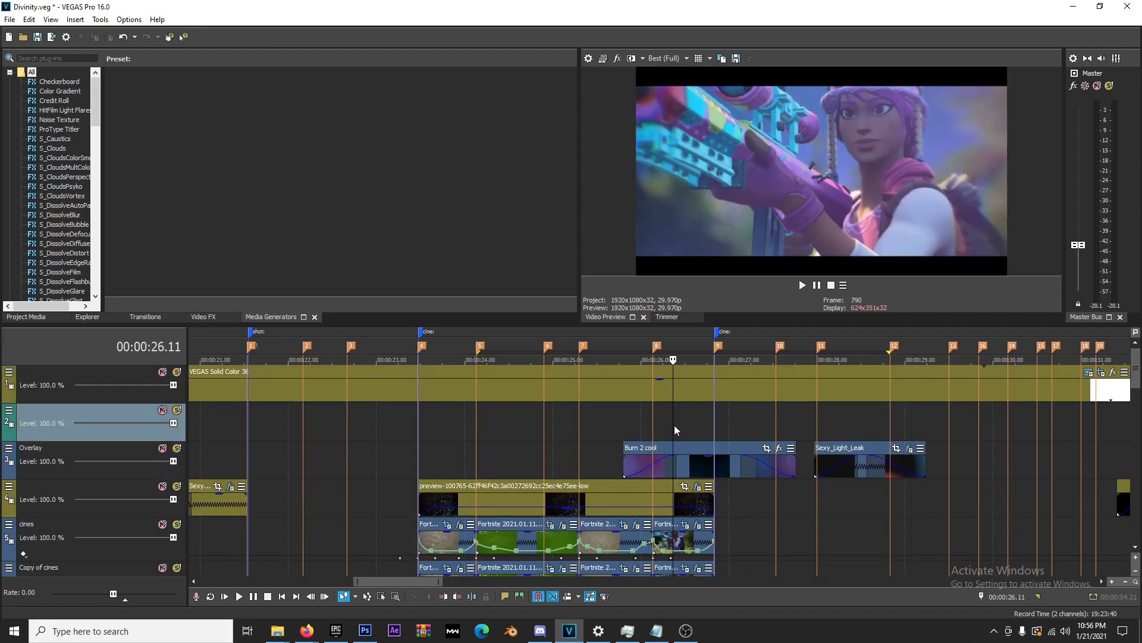
click(690, 427)
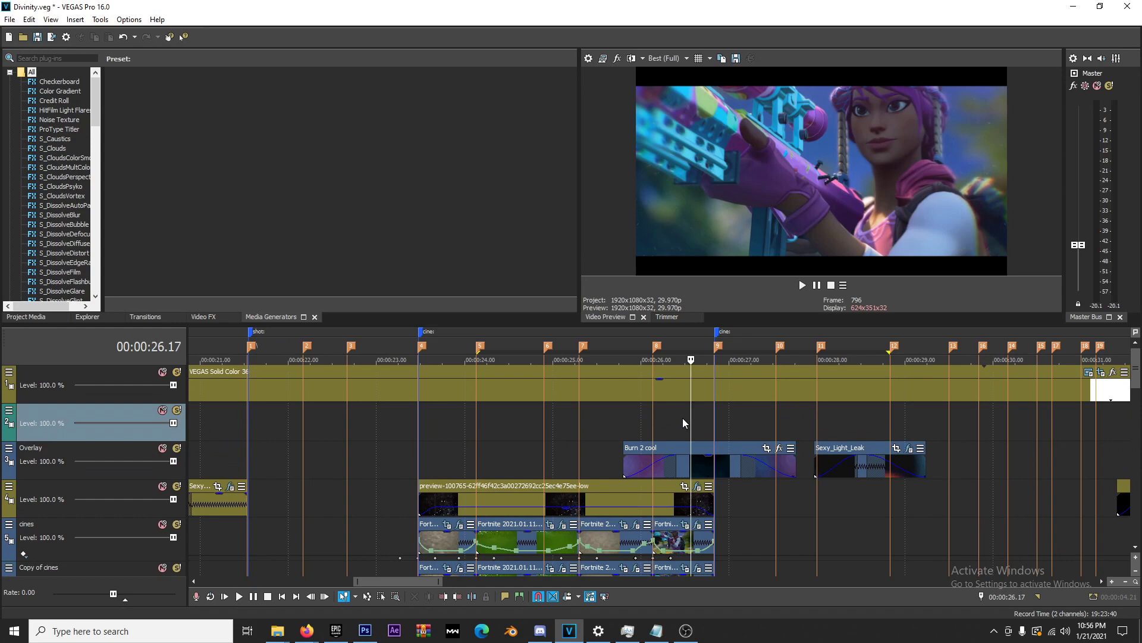